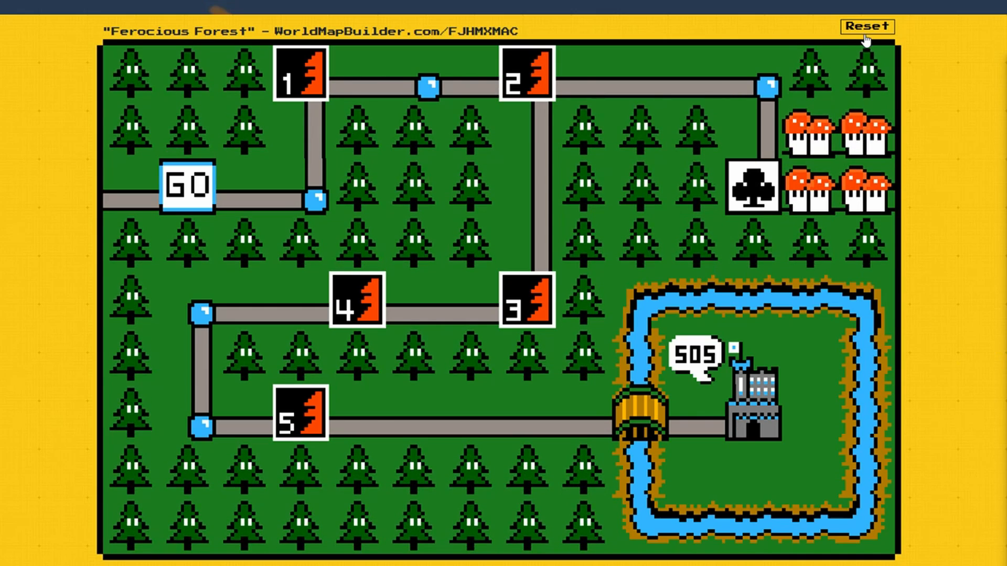
Reset the Ferocious Forest map's progress and send three donuts as the exit code for level 1, Evil Evergreens
{"action": "left_click", "coordinate": [864, 35]}
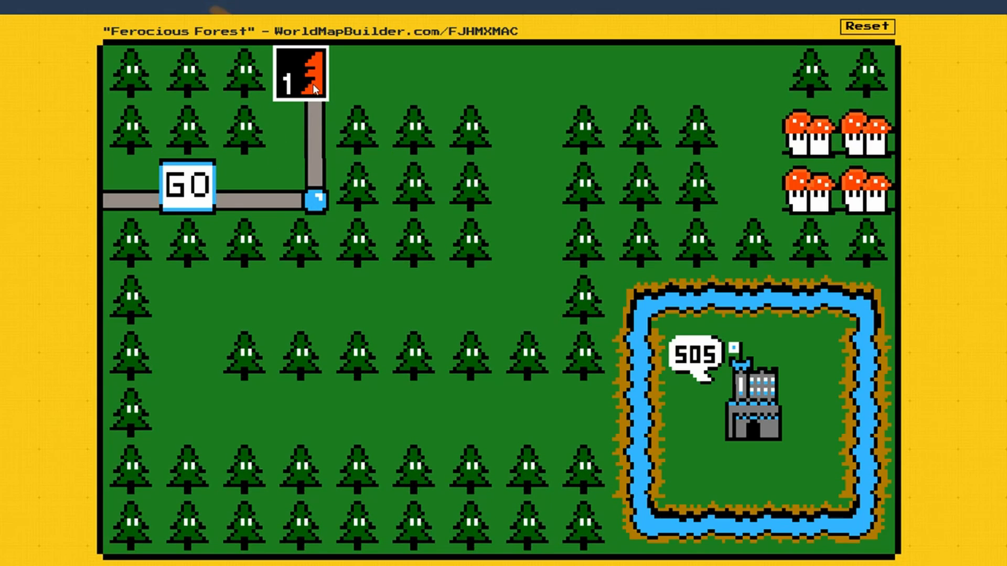
{"action": "left_click", "coordinate": [313, 88]}
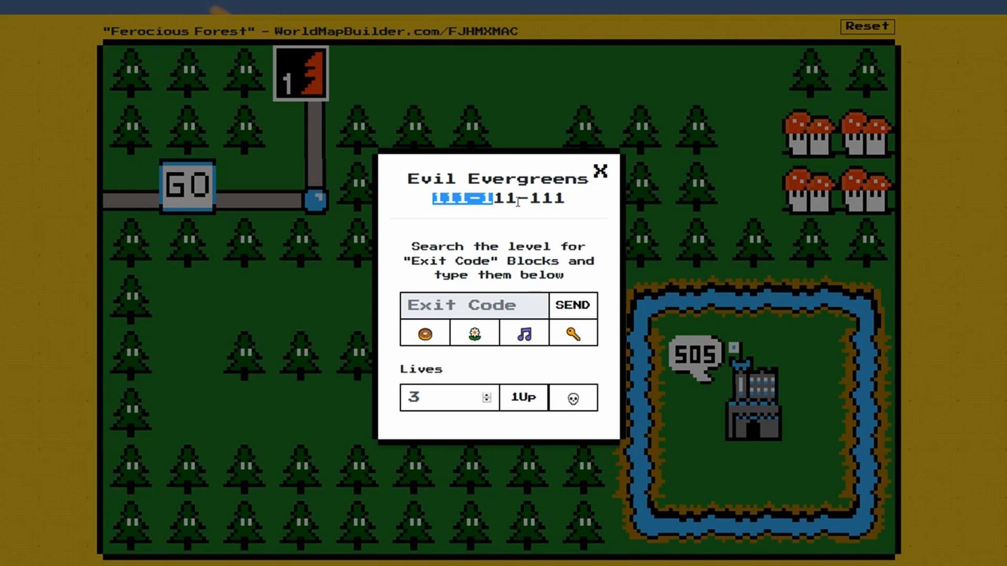
{"action": "left_click_drag", "start_coordinate": [519, 202], "coordinate": [574, 209]}
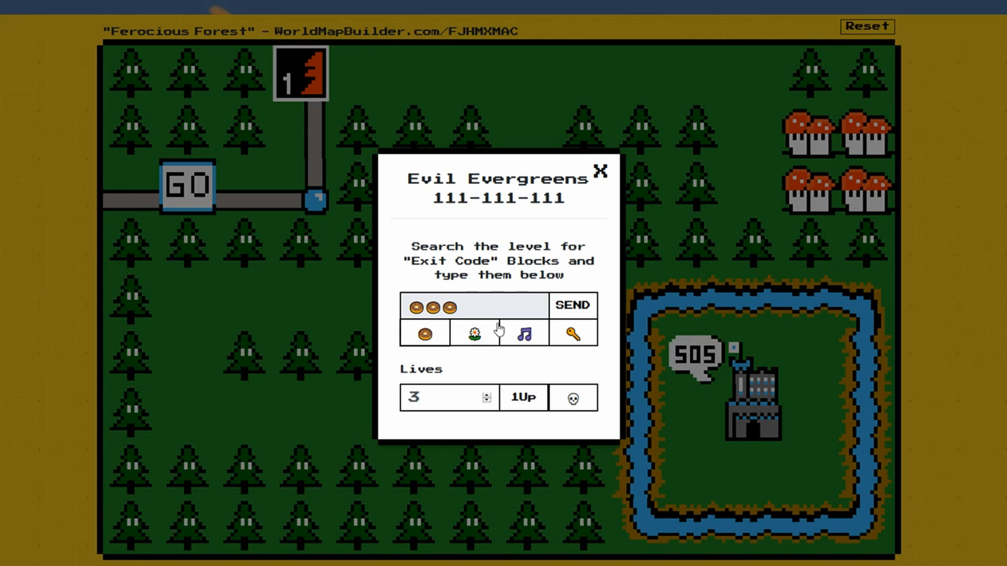
{"action": "left_click", "coordinate": [588, 308]}
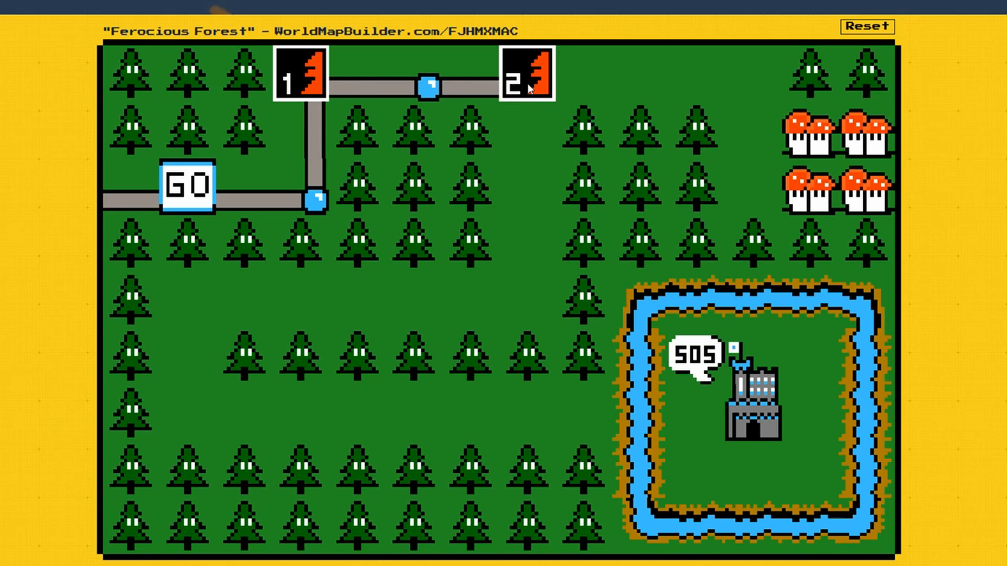
Send four flowers as an exit code for level 2, Angry Ash
{"action": "left_click", "coordinate": [529, 91]}
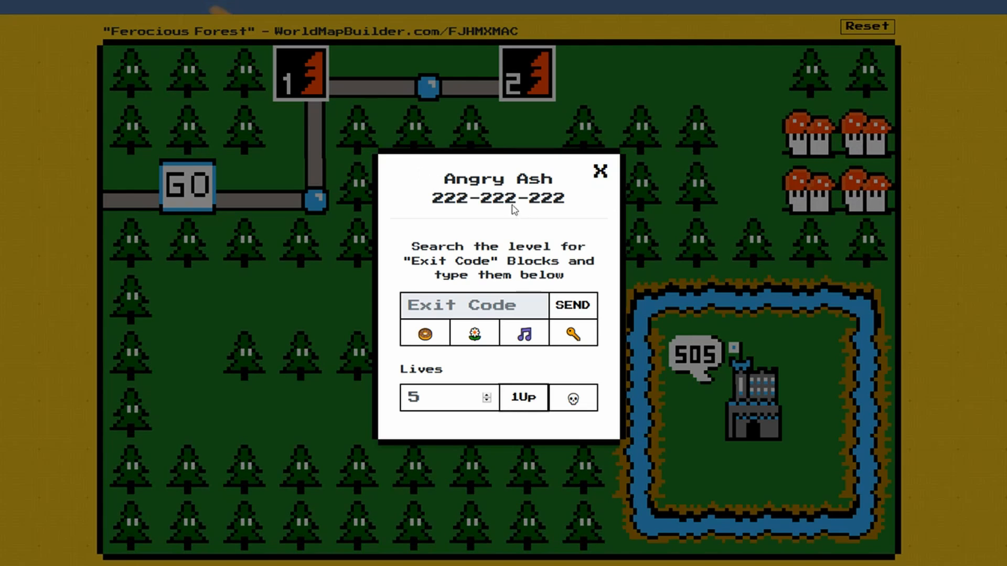
{"action": "left_click", "coordinate": [480, 338]}
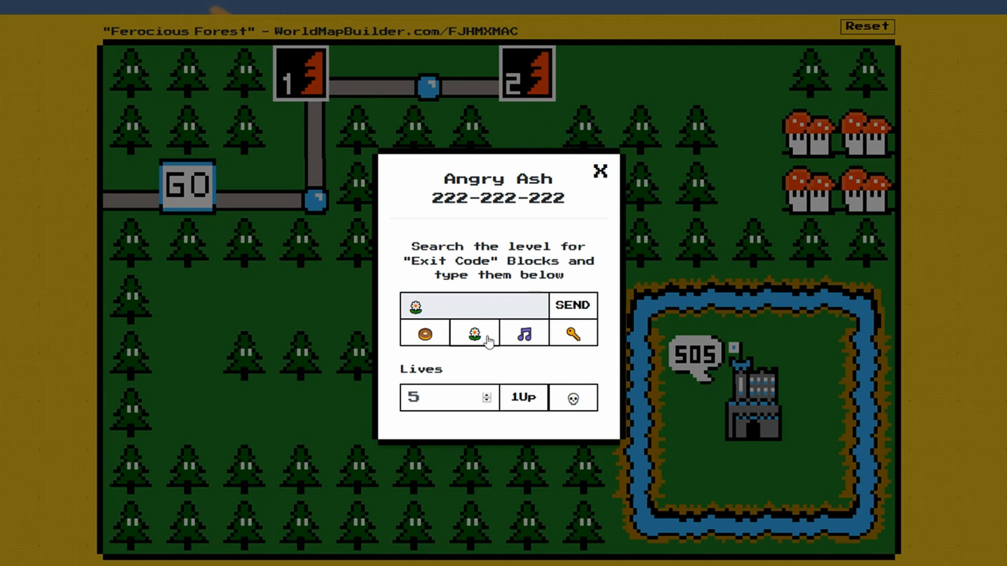
{"action": "left_click", "coordinate": [480, 338]}
{"action": "left_click", "coordinate": [480, 338]}
{"action": "left_click", "coordinate": [480, 338]}
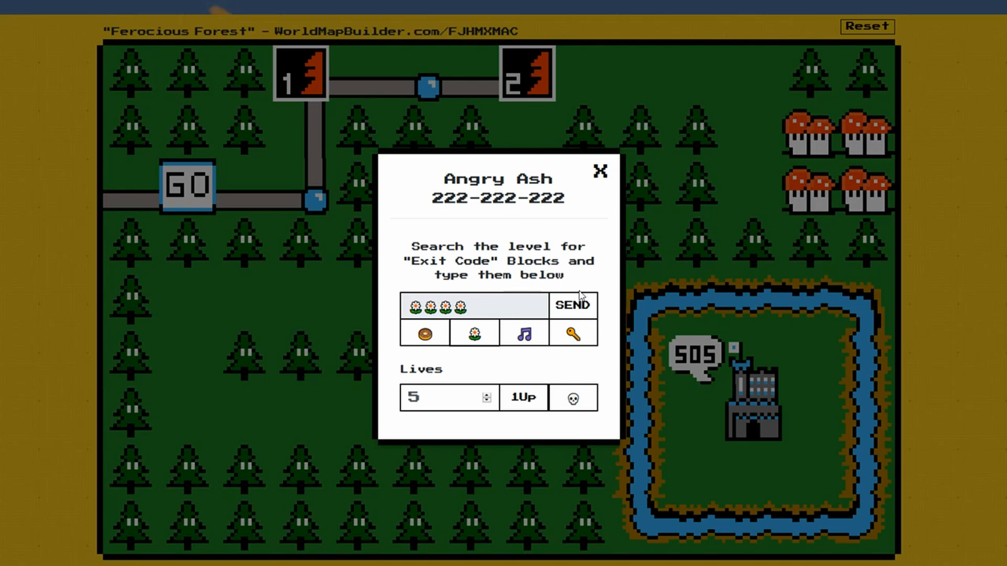
{"action": "left_click", "coordinate": [572, 305]}
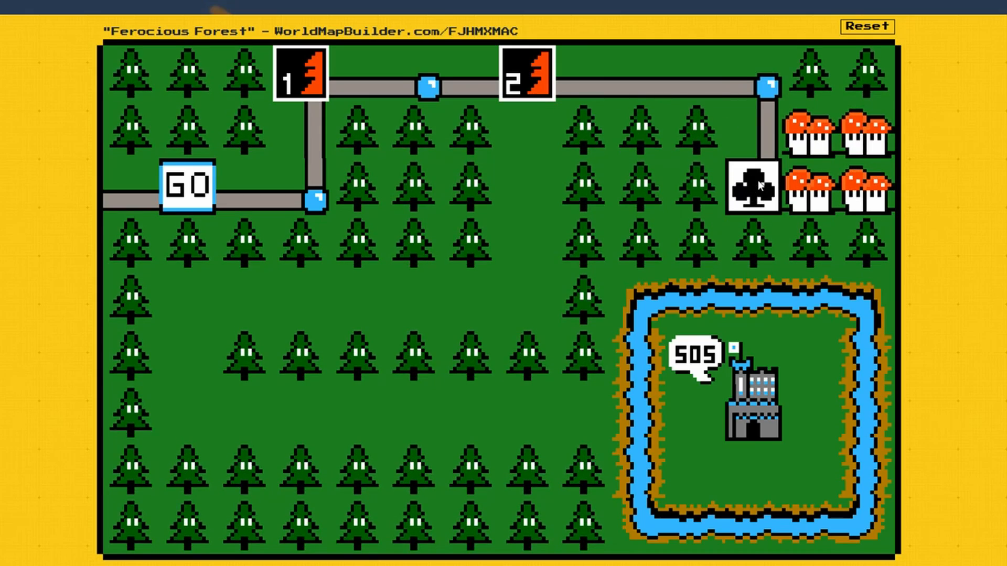
Send three flowers as another exit code for Angry Ash, and view the Bonus Birch level's details
{"action": "left_click", "coordinate": [750, 182]}
{"action": "left_click", "coordinate": [474, 334]}
{"action": "left_click", "coordinate": [474, 334]}
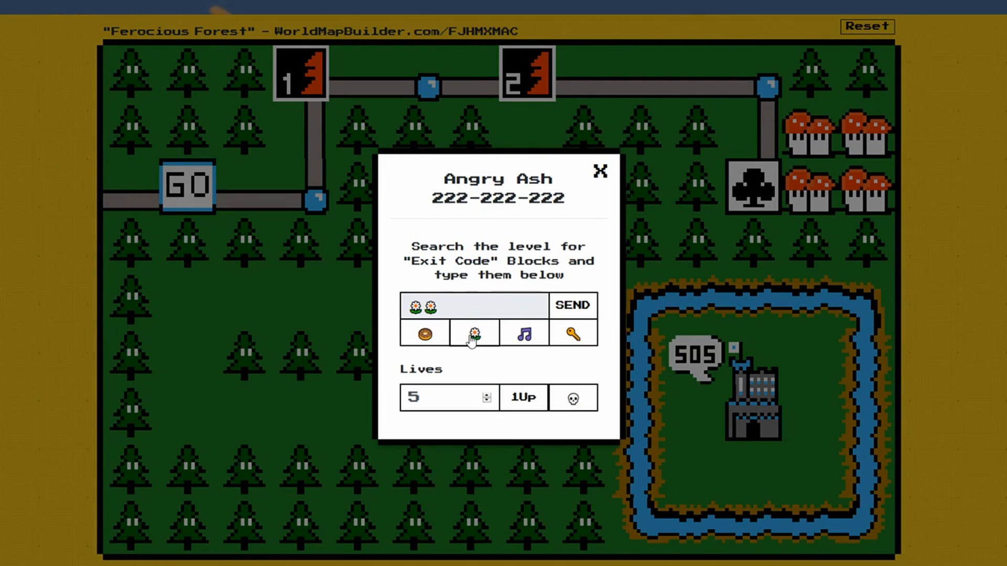
{"action": "left_click", "coordinate": [475, 334]}
{"action": "left_click", "coordinate": [591, 304]}
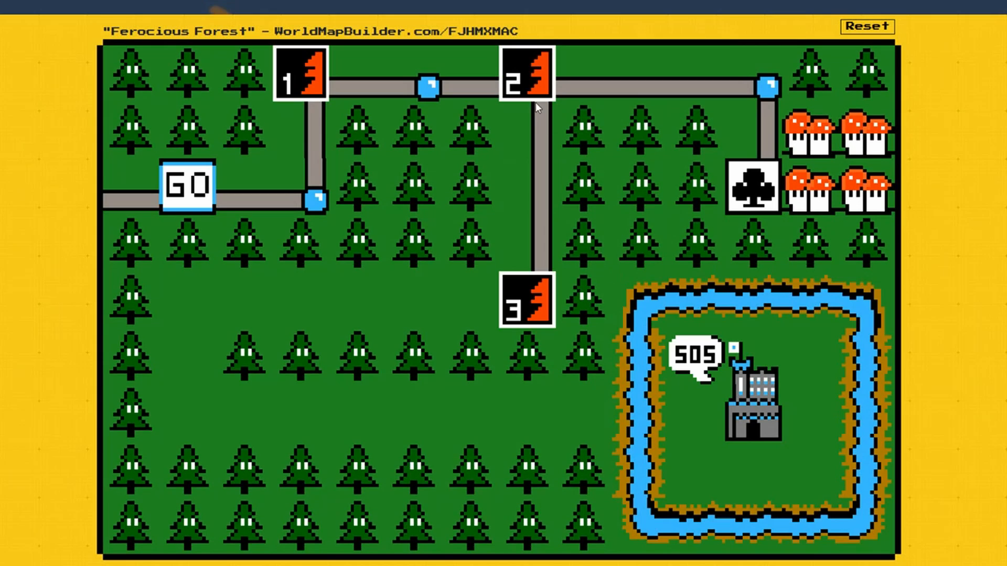
{"action": "left_click", "coordinate": [548, 279]}
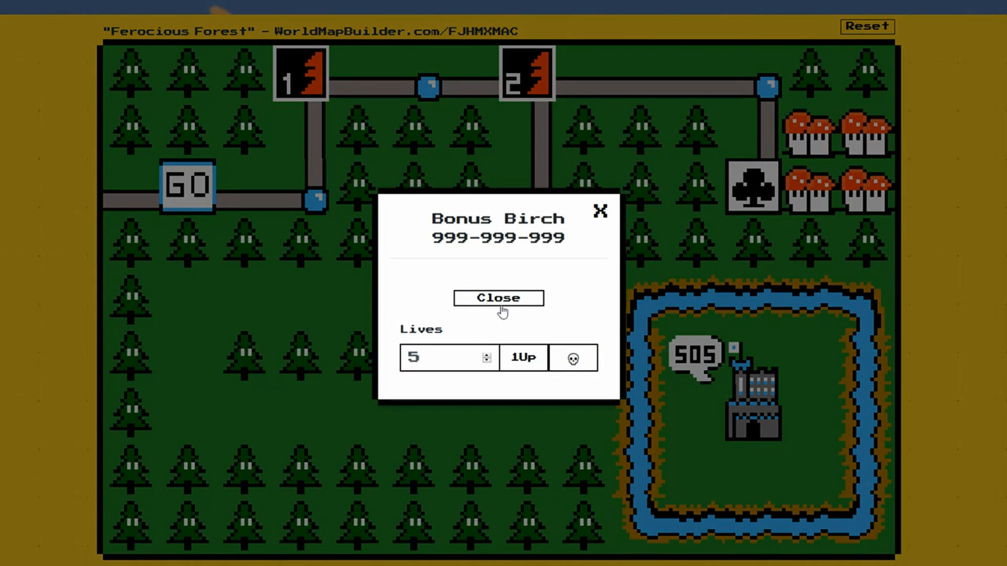
{"action": "left_click", "coordinate": [600, 215]}
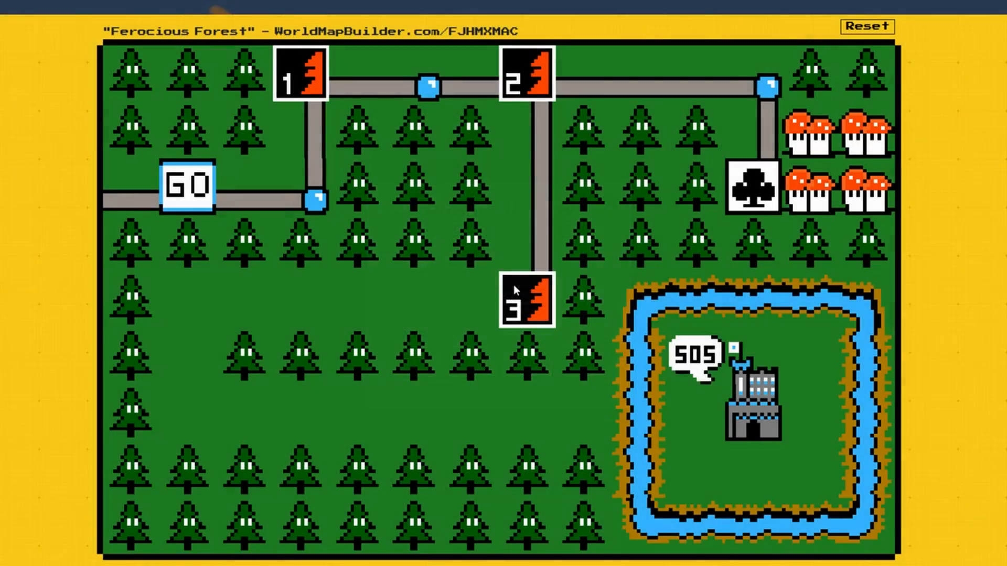
Send three music notes as the exit code for level 3, Ragtime Redwoods
{"action": "left_click", "coordinate": [513, 286]}
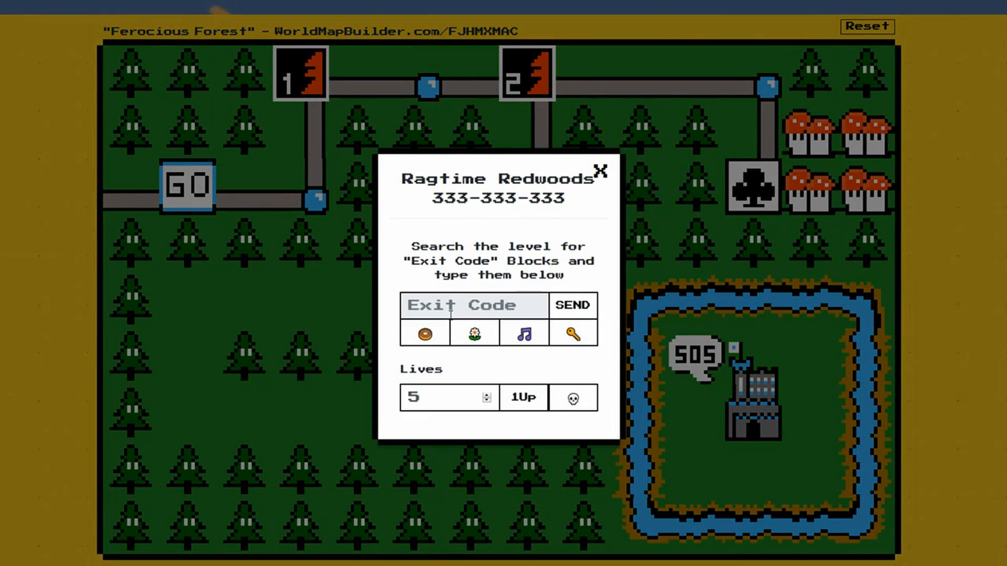
{"action": "left_click", "coordinate": [525, 335]}
{"action": "left_click", "coordinate": [525, 336]}
{"action": "left_click", "coordinate": [525, 336]}
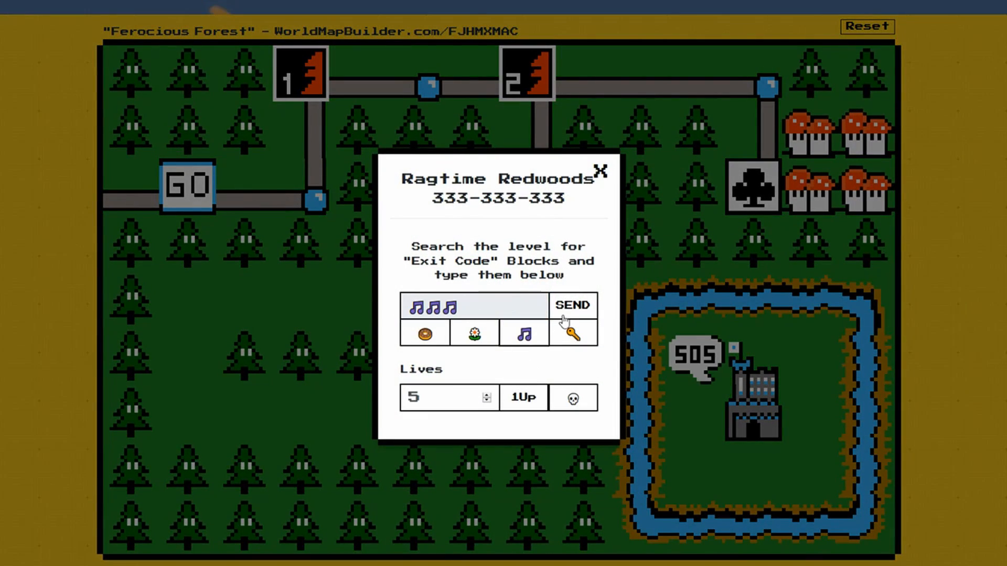
{"action": "left_click", "coordinate": [564, 314]}
Send three keys as the exit code for level 4, Perilous Pines
{"action": "left_click", "coordinate": [351, 300]}
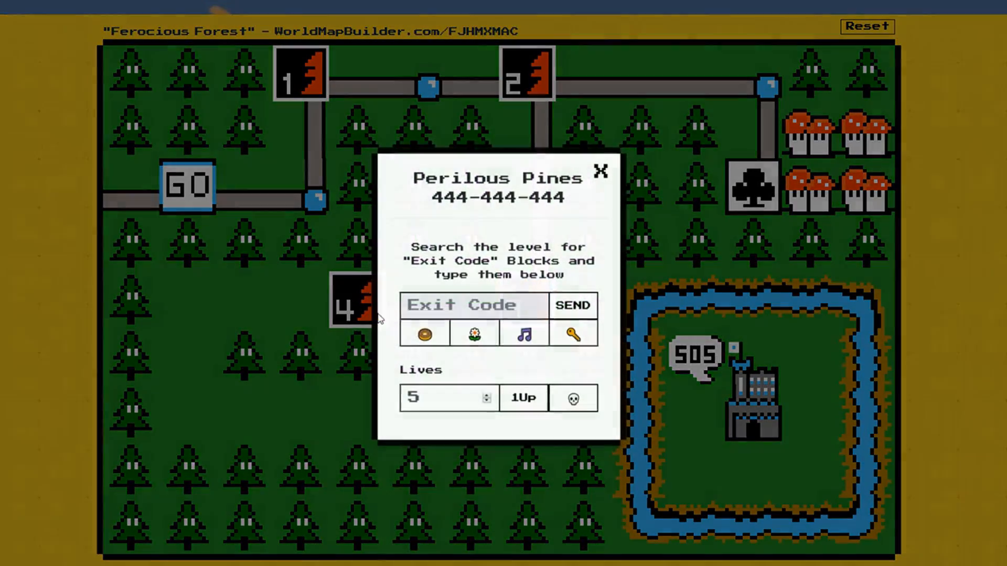
{"action": "left_click", "coordinate": [569, 336]}
{"action": "left_click", "coordinate": [569, 336]}
{"action": "left_click", "coordinate": [563, 337]}
{"action": "left_click", "coordinate": [573, 305]}
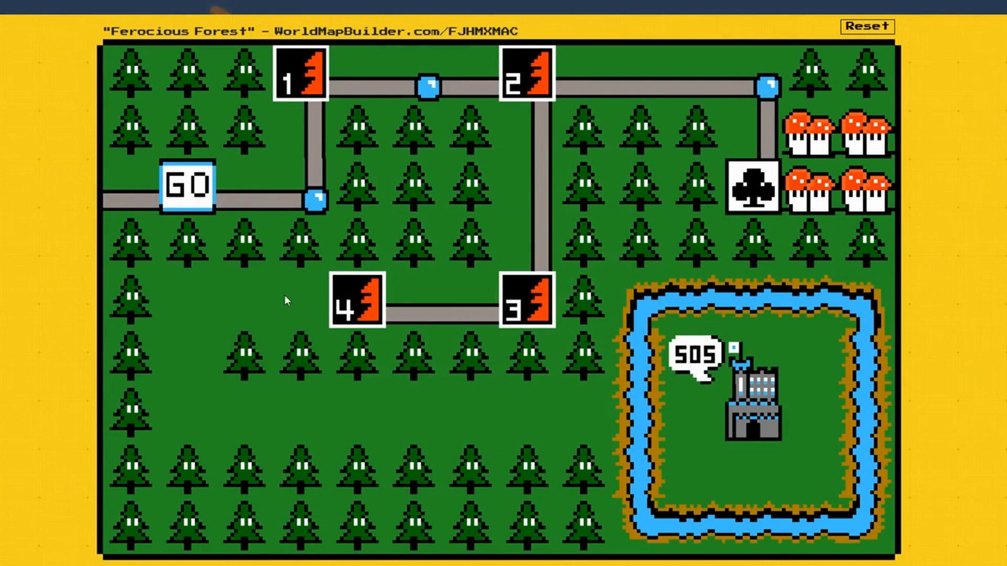
Send four donuts as the exit code for level 5, Ouching Oaks
{"action": "left_click", "coordinate": [300, 413]}
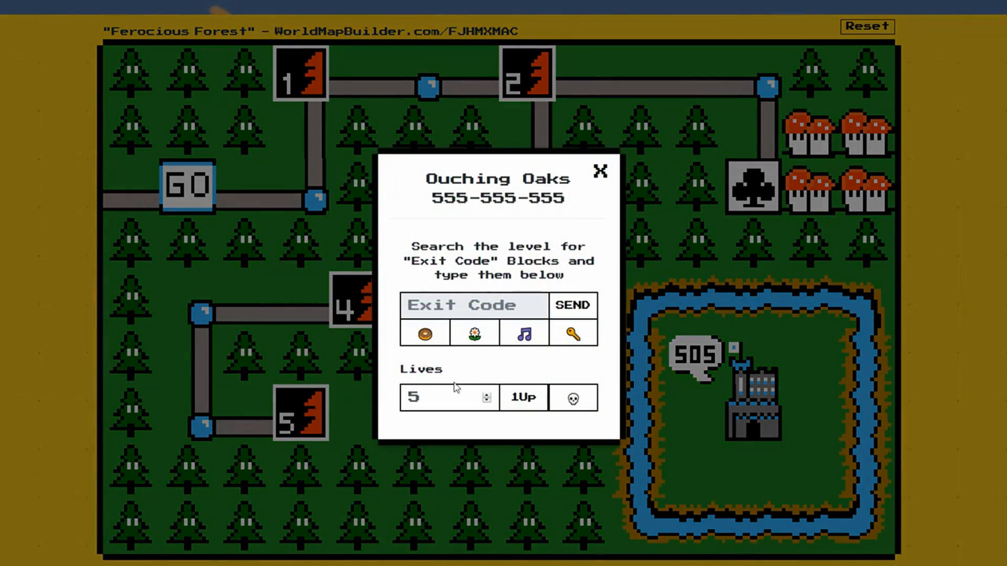
{"action": "left_click", "coordinate": [432, 341]}
{"action": "left_click", "coordinate": [425, 335]}
{"action": "left_click", "coordinate": [425, 335]}
{"action": "left_click", "coordinate": [425, 336]}
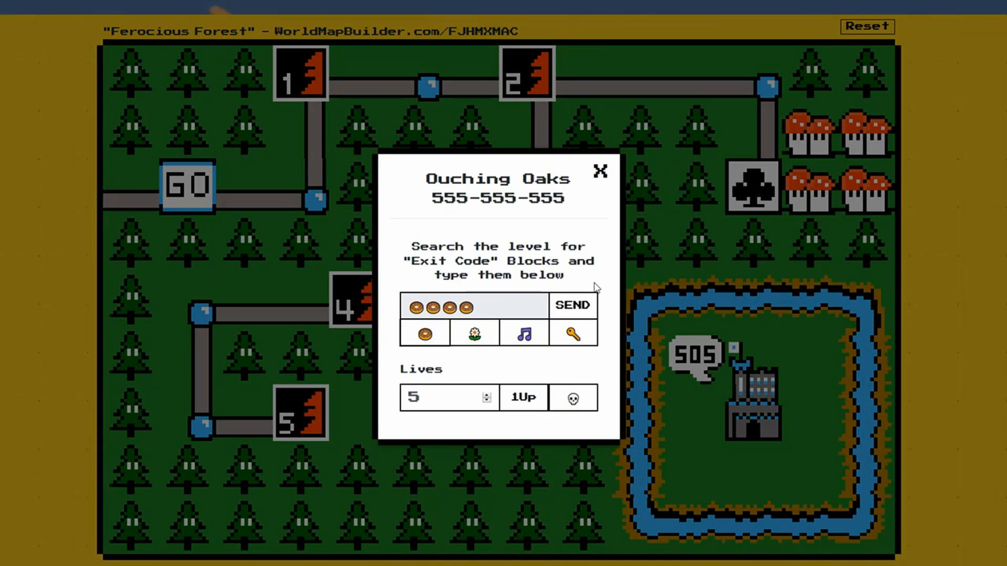
{"action": "left_click", "coordinate": [572, 305]}
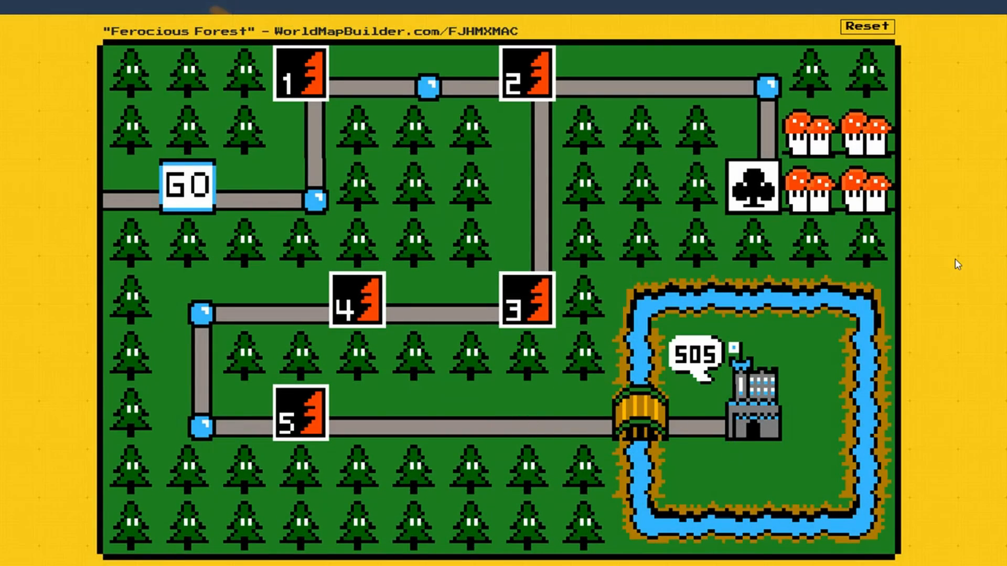
Complete the castle level Ceaseless Cedars by sending four music notes as its exit code, and dismiss the world's closing message
{"action": "left_click", "coordinate": [767, 414]}
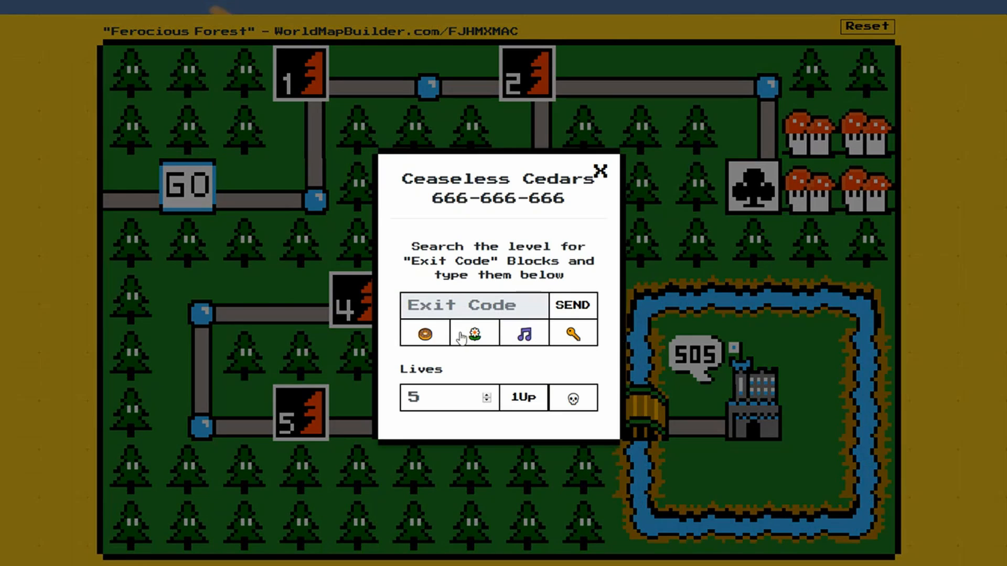
{"action": "left_click", "coordinate": [475, 334]}
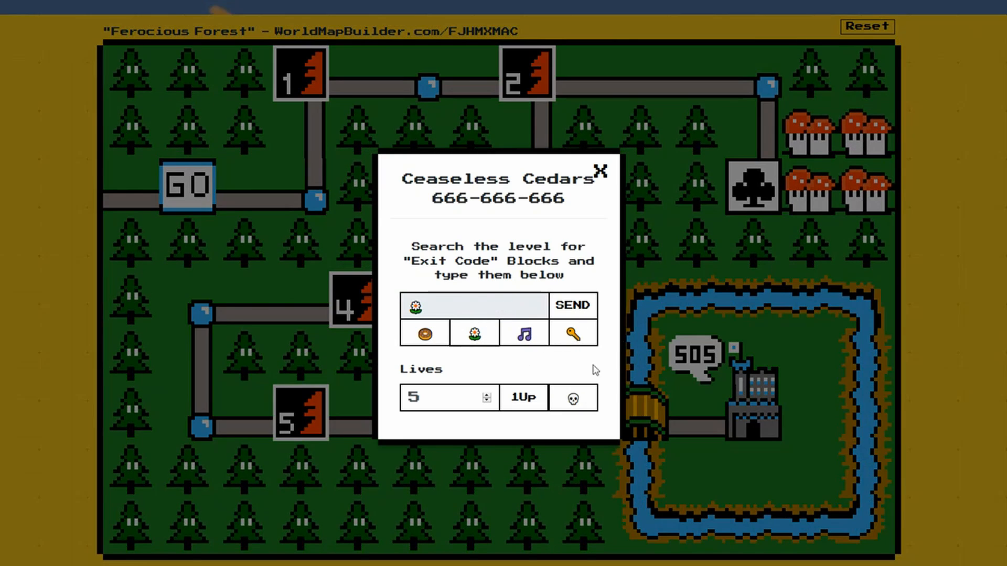
{"action": "left_click", "coordinate": [506, 308]}
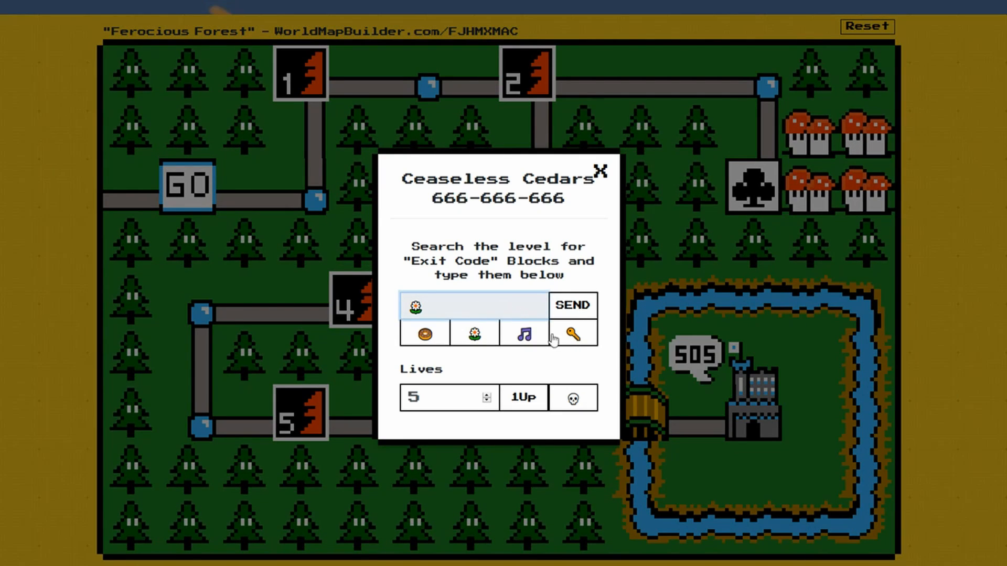
{"action": "left_click", "coordinate": [569, 314]}
{"action": "left_click", "coordinate": [572, 336]}
{"action": "left_click", "coordinate": [572, 335]}
{"action": "left_click", "coordinate": [571, 336]}
{"action": "left_click", "coordinate": [577, 310]}
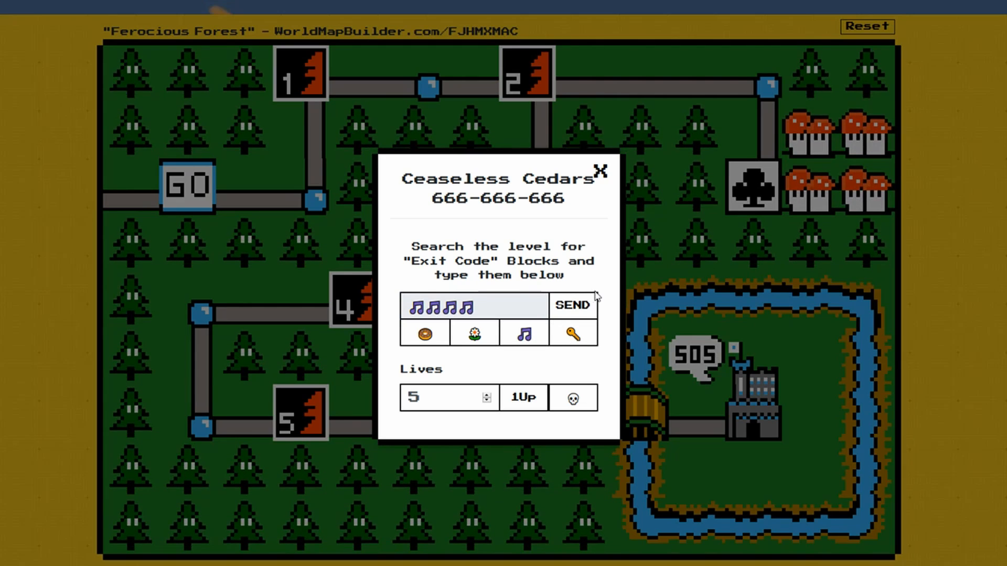
{"action": "left_click", "coordinate": [596, 299]}
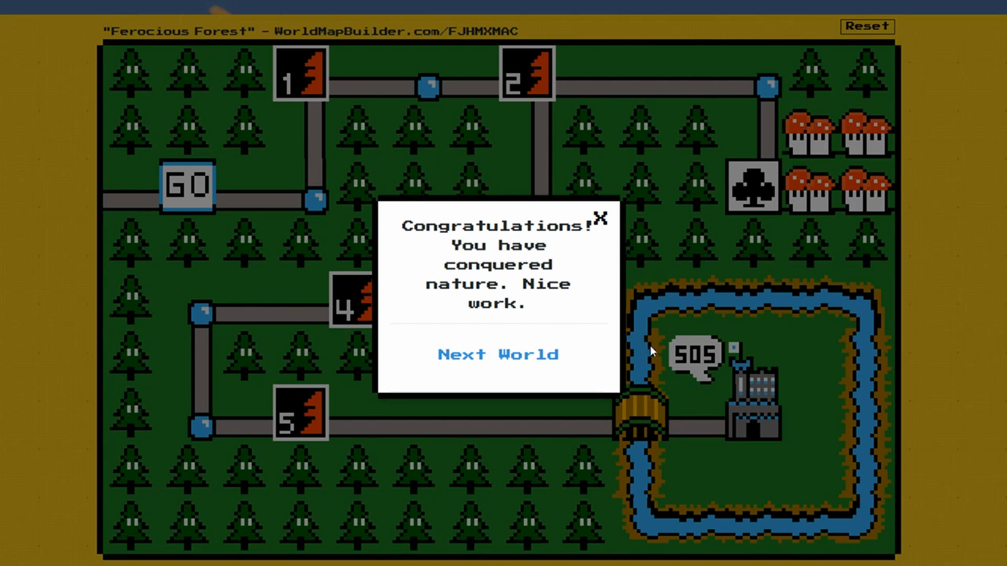
{"action": "left_click", "coordinate": [601, 223]}
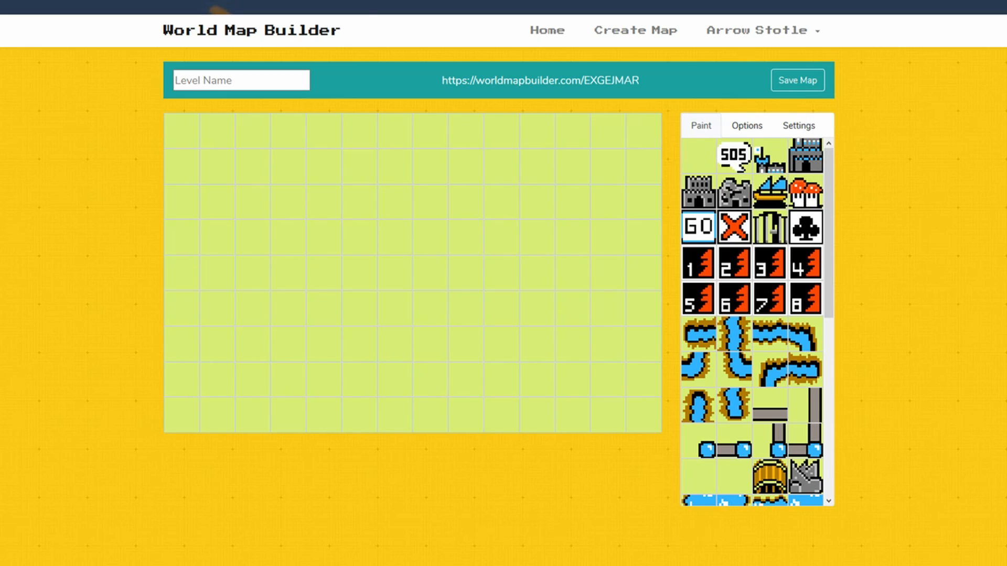
{"action": "key", "text": "ctrl+t"}
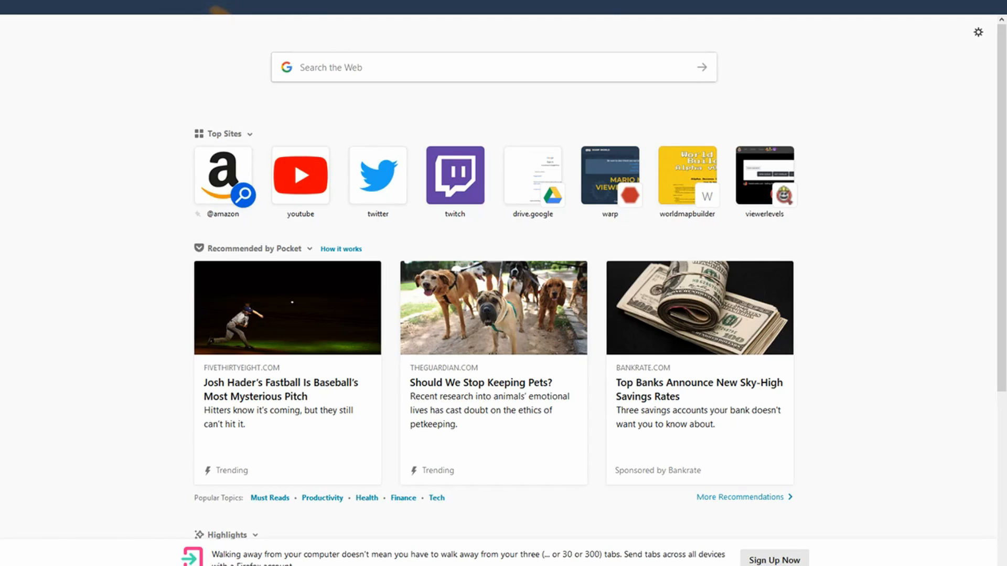
{"action": "key", "text": "ctrl+w"}
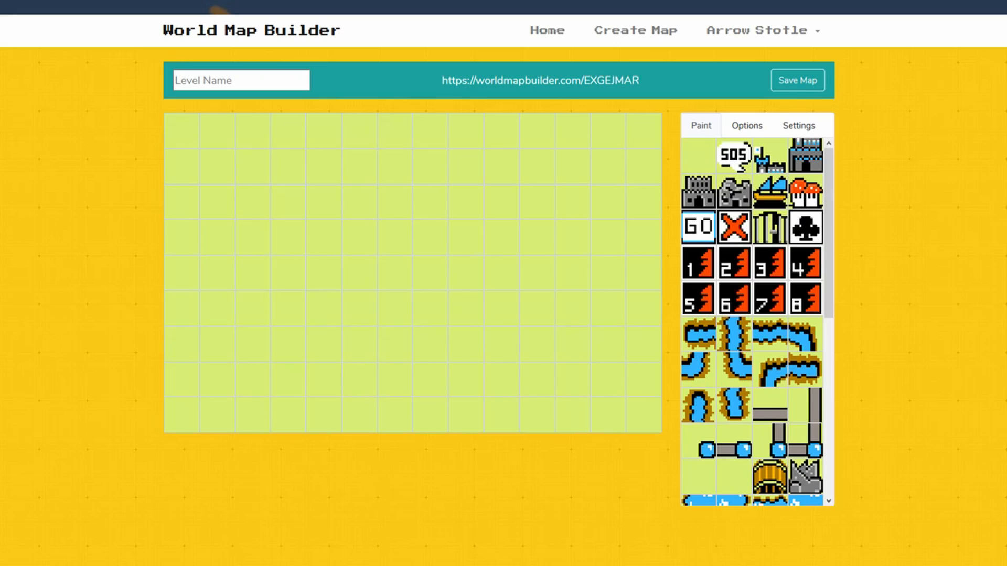
Set the new map's background color to E1F3C9
{"action": "left_click", "coordinate": [801, 128]}
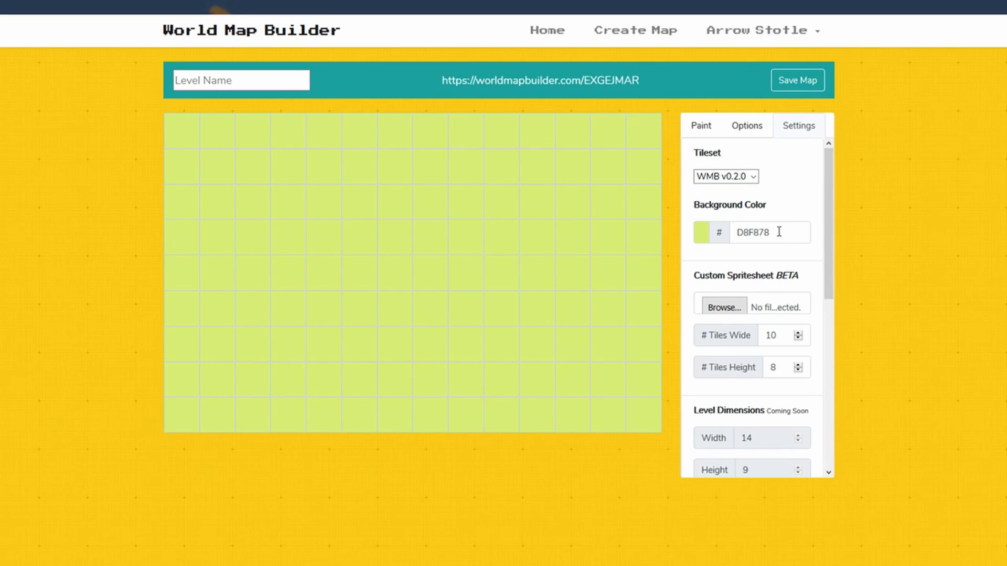
{"action": "type", "text": "E1F3C9"}
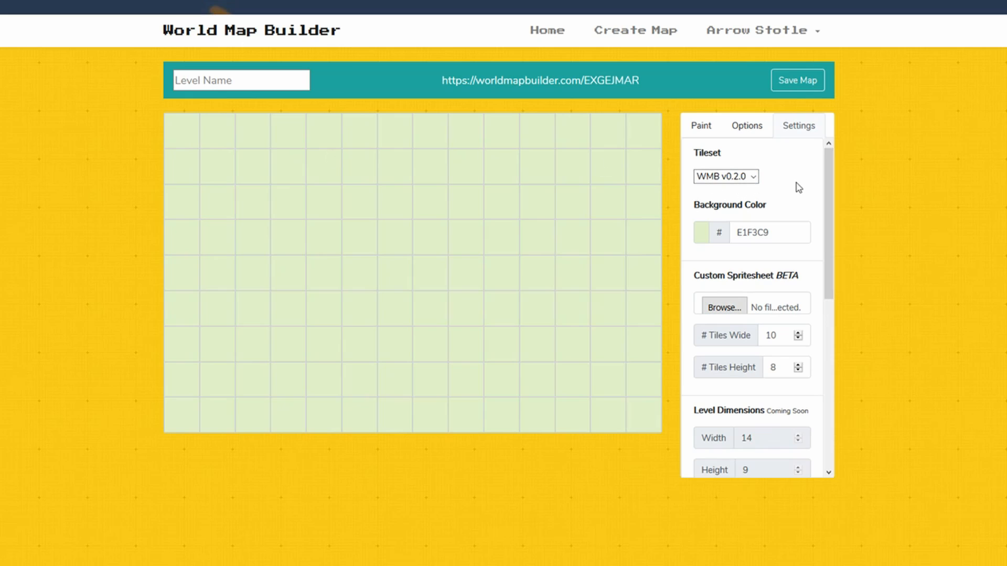
Review the map's remaining settings for custom spritesheet, level dimensions, status and map deletion
{"action": "scroll", "coordinate": [800, 191], "scroll_direction": "down", "scroll_amount": 2}
{"action": "scroll", "coordinate": [756, 283], "scroll_direction": "up", "scroll_amount": 1}
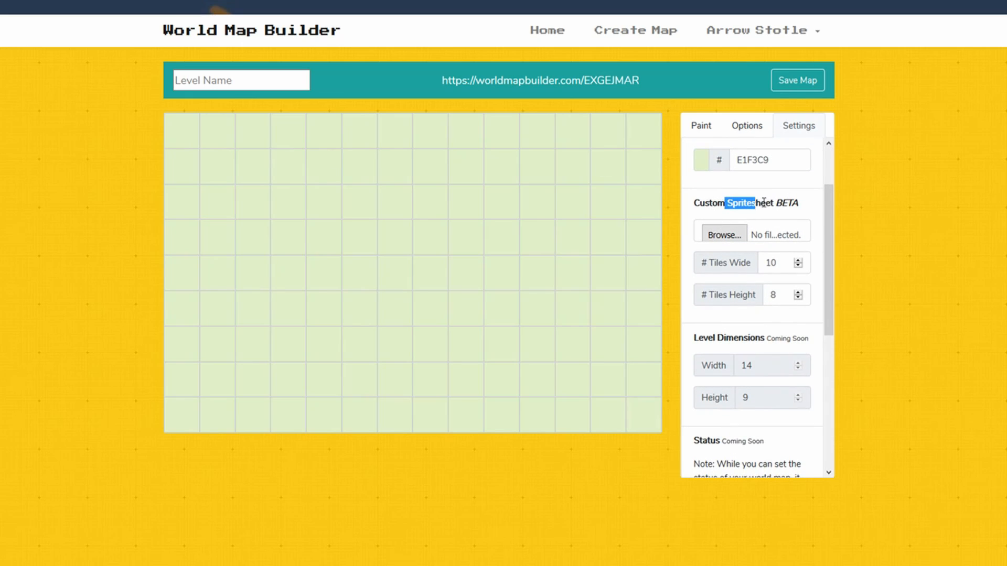
{"action": "scroll", "coordinate": [795, 205], "scroll_direction": "down", "scroll_amount": 3}
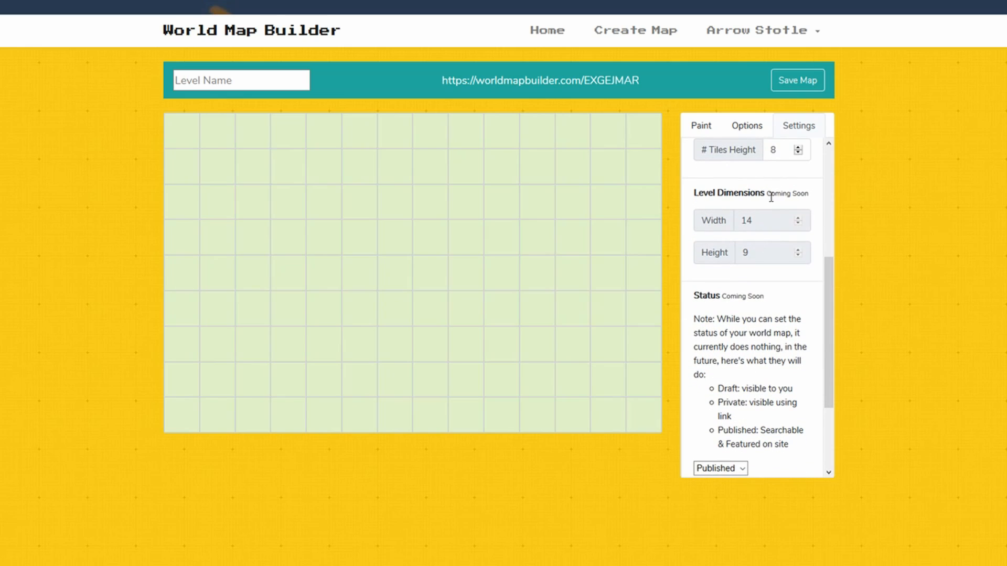
{"action": "scroll", "coordinate": [771, 198], "scroll_direction": "down", "scroll_amount": 2}
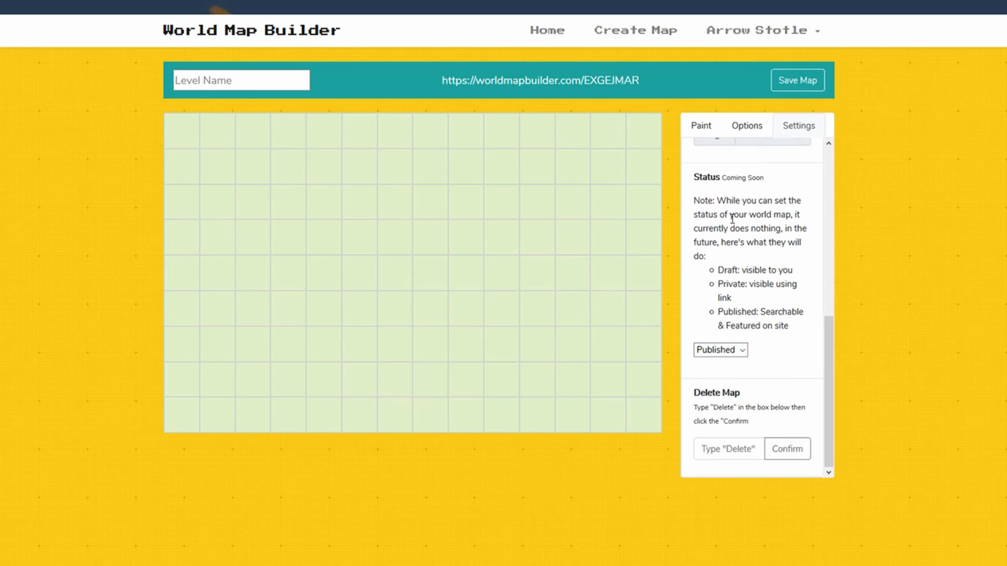
{"action": "scroll", "coordinate": [740, 299], "scroll_direction": "up", "scroll_amount": 6}
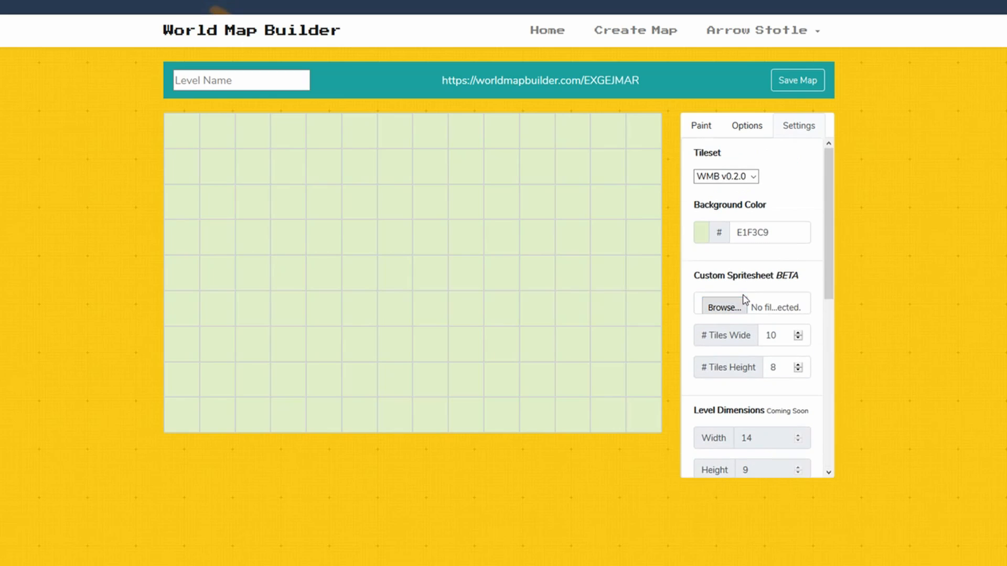
Paint four vertically stacked water tiles with a west-side shoreline in the eastern half of the map
{"action": "left_click", "coordinate": [703, 124]}
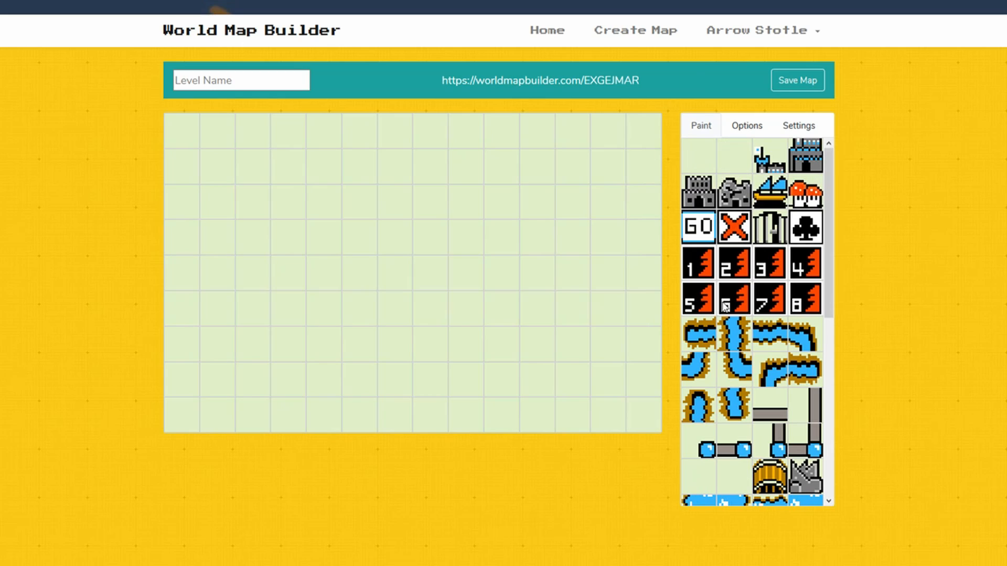
{"action": "scroll", "coordinate": [726, 307], "scroll_direction": "down", "scroll_amount": 4}
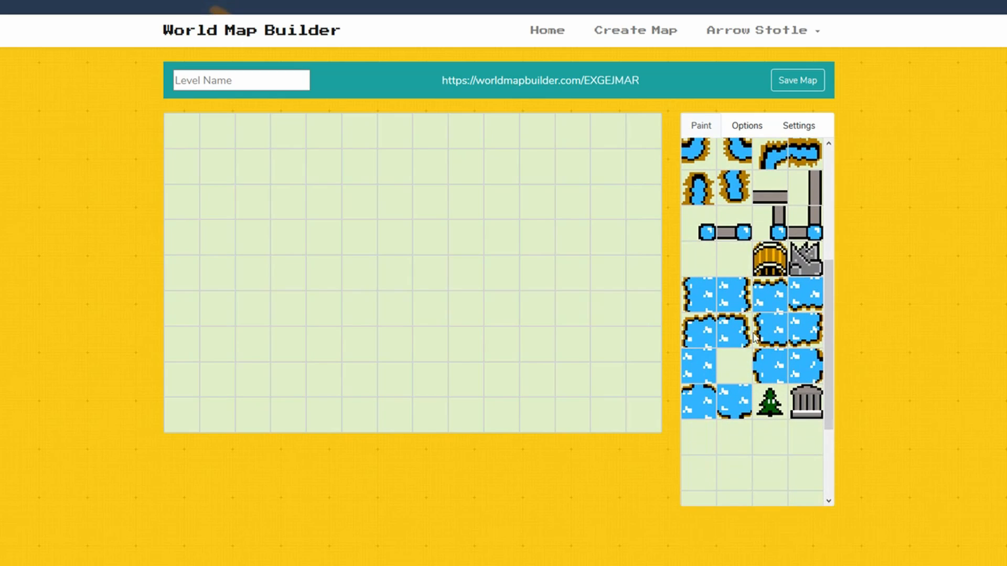
{"action": "scroll", "coordinate": [740, 367], "scroll_direction": "up", "scroll_amount": 4}
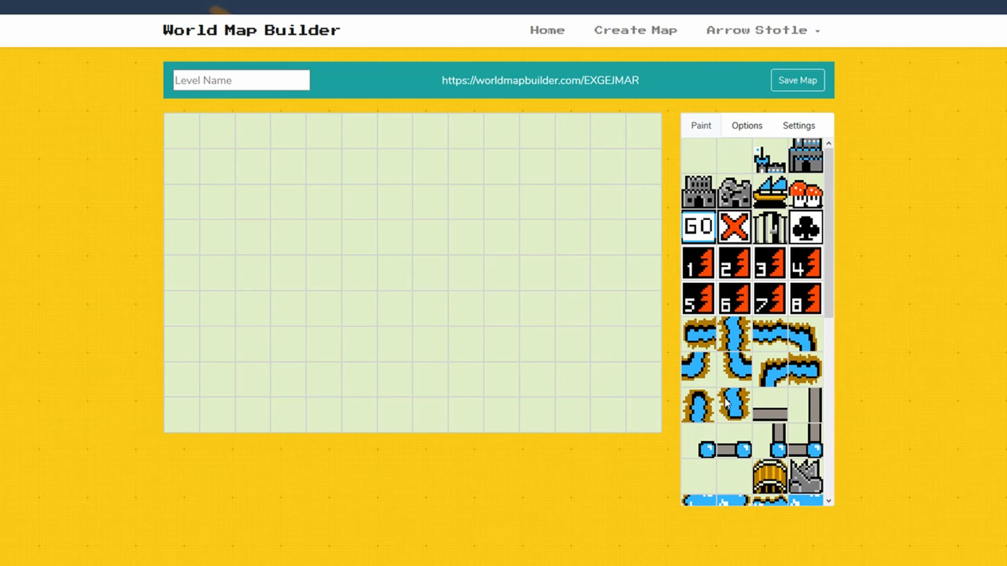
{"action": "scroll", "coordinate": [726, 404], "scroll_direction": "down", "scroll_amount": 4}
{"action": "left_click", "coordinate": [699, 294]}
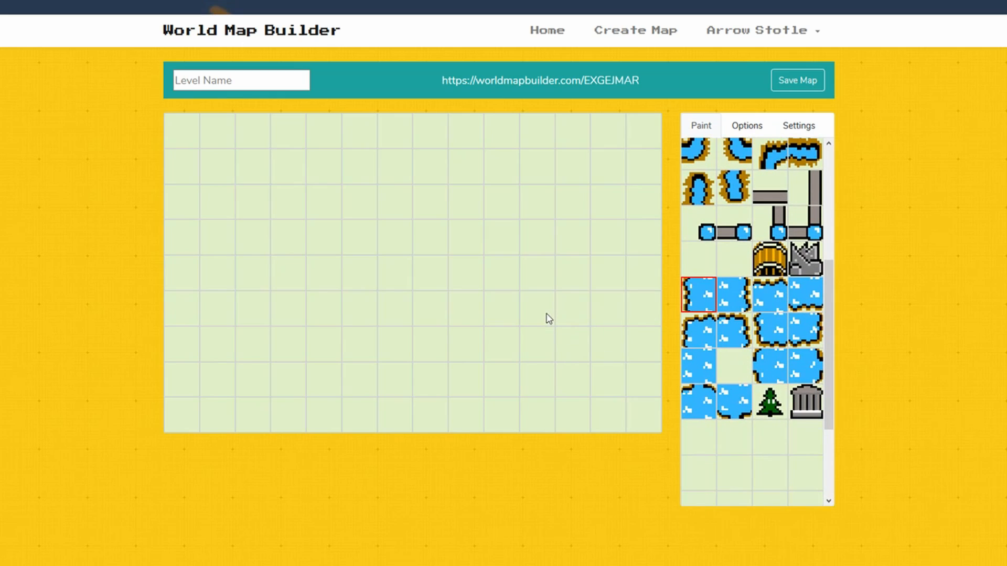
{"action": "left_click_drag", "start_coordinate": [549, 318], "coordinate": [531, 217]}
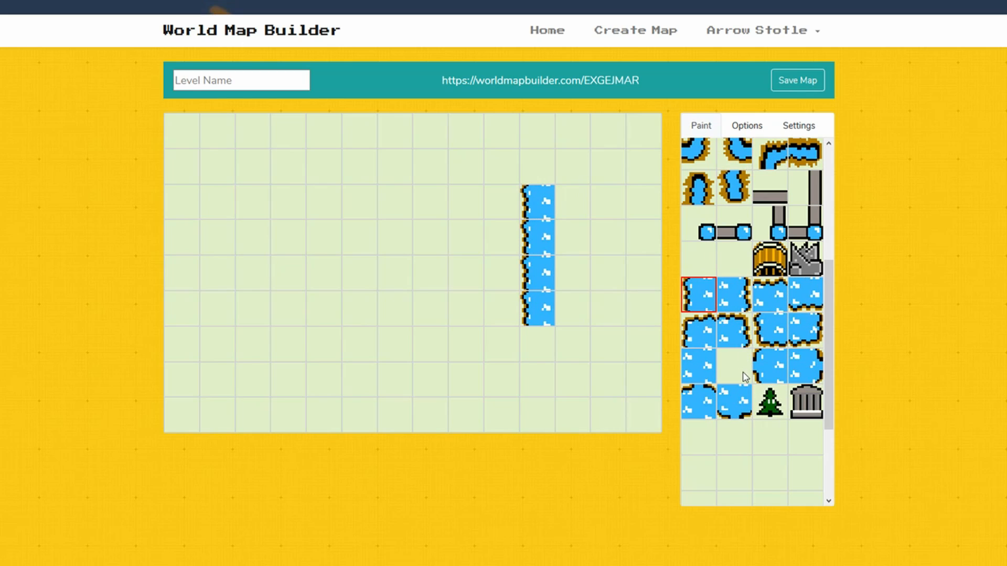
Fill the area east of that shore and the two bottom rows with open water, and edge the land's south side with shoreline tiles
{"action": "left_click", "coordinate": [698, 366]}
{"action": "mouse_move", "coordinate": [571, 312]}
{"action": "left_mouse_down"}
{"action": "mouse_move", "coordinate": [573, 220]}
{"action": "mouse_move", "coordinate": [633, 201]}
{"action": "mouse_move", "coordinate": [642, 233]}
{"action": "mouse_move", "coordinate": [635, 322]}
{"action": "mouse_move", "coordinate": [611, 313]}
{"action": "mouse_move", "coordinate": [612, 257]}
{"action": "mouse_move", "coordinate": [628, 257]}
{"action": "mouse_move", "coordinate": [645, 300]}
{"action": "mouse_move", "coordinate": [644, 392]}
{"action": "mouse_move", "coordinate": [629, 403]}
{"action": "mouse_move", "coordinate": [352, 418]}
{"action": "mouse_move", "coordinate": [177, 414]}
{"action": "left_mouse_up"}
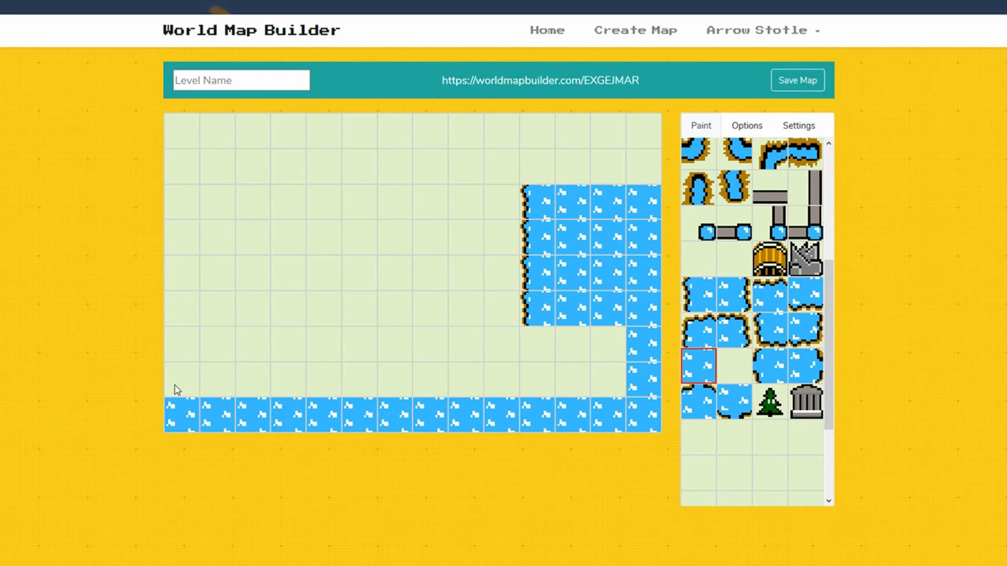
{"action": "left_click_drag", "start_coordinate": [619, 378], "coordinate": [187, 392]}
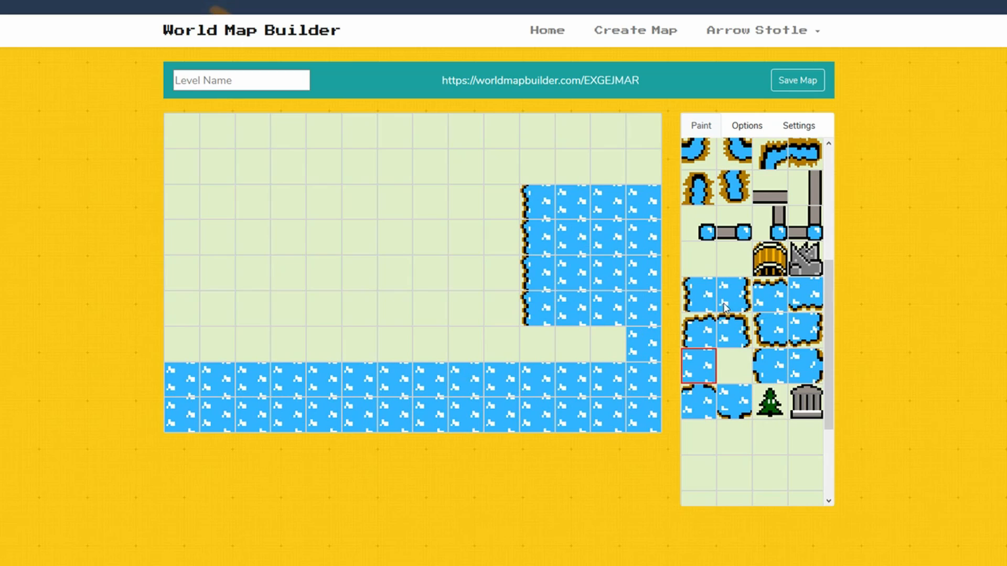
{"action": "left_click", "coordinate": [770, 295]}
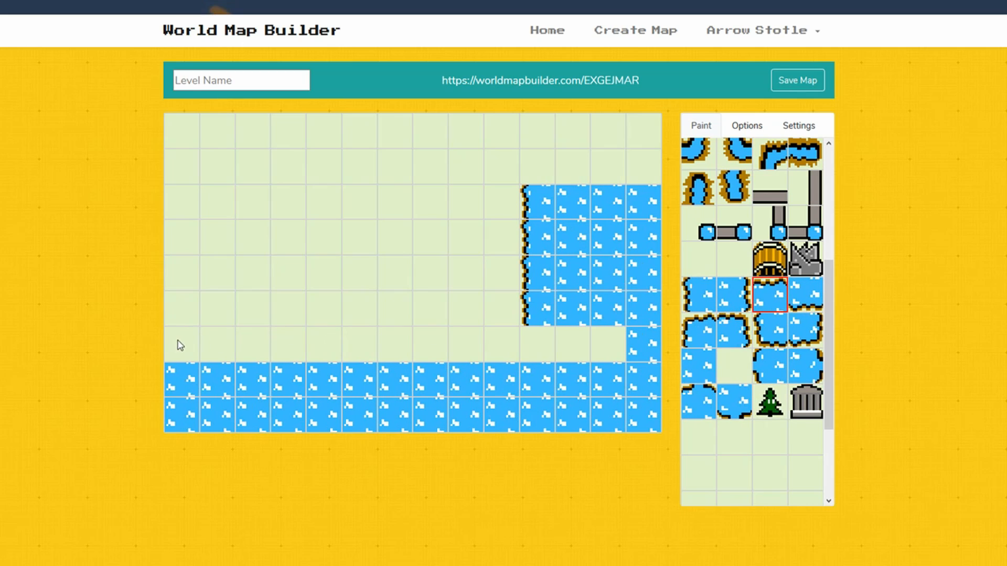
{"action": "left_click_drag", "start_coordinate": [181, 345], "coordinate": [608, 344]}
{"action": "left_click", "coordinate": [698, 366]}
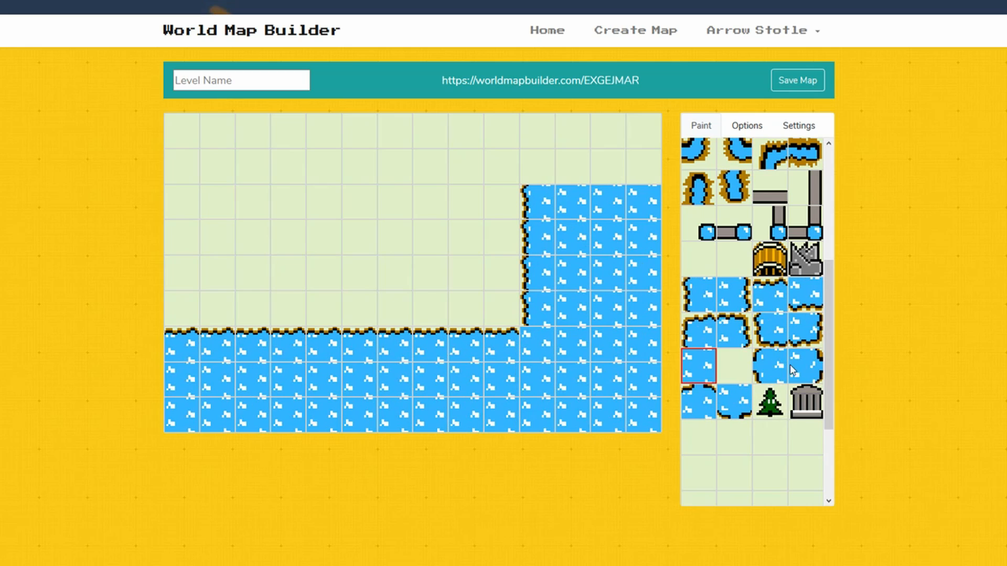
Paint a shoreline along the land's north side in the third row and fill everything above it with open water
{"action": "left_click", "coordinate": [777, 334]}
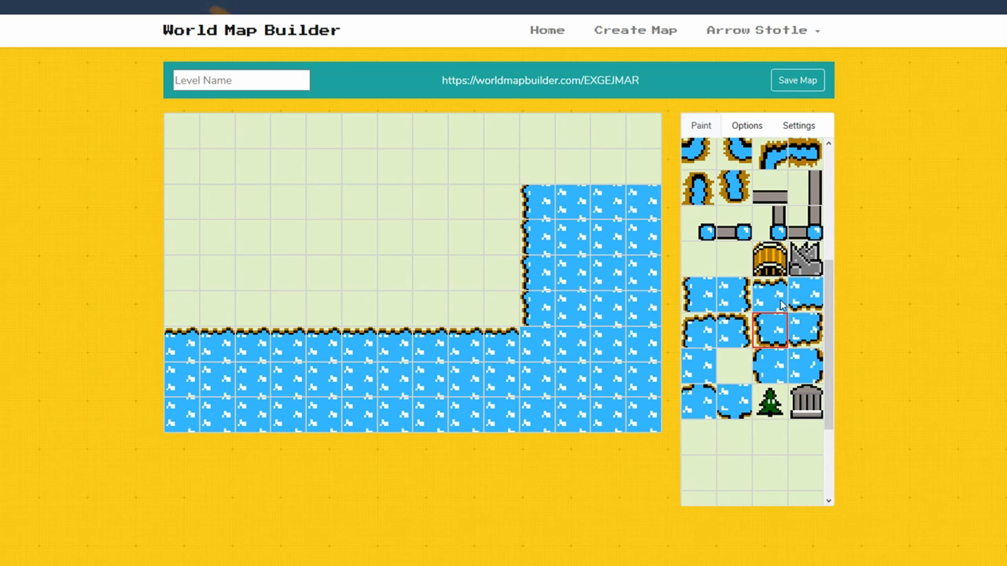
{"action": "left_click", "coordinate": [805, 296]}
{"action": "mouse_move", "coordinate": [503, 166]}
{"action": "left_mouse_down"}
{"action": "mouse_move", "coordinate": [179, 176]}
{"action": "mouse_move", "coordinate": [254, 199]}
{"action": "mouse_move", "coordinate": [507, 208]}
{"action": "mouse_move", "coordinate": [545, 201]}
{"action": "mouse_move", "coordinate": [541, 176]}
{"action": "mouse_move", "coordinate": [462, 160]}
{"action": "mouse_move", "coordinate": [232, 163]}
{"action": "mouse_move", "coordinate": [193, 155]}
{"action": "mouse_move", "coordinate": [195, 140]}
{"action": "mouse_move", "coordinate": [576, 135]}
{"action": "mouse_move", "coordinate": [553, 164]}
{"action": "mouse_move", "coordinate": [645, 156]}
{"action": "left_mouse_up"}
{"action": "left_click", "coordinate": [700, 363]}
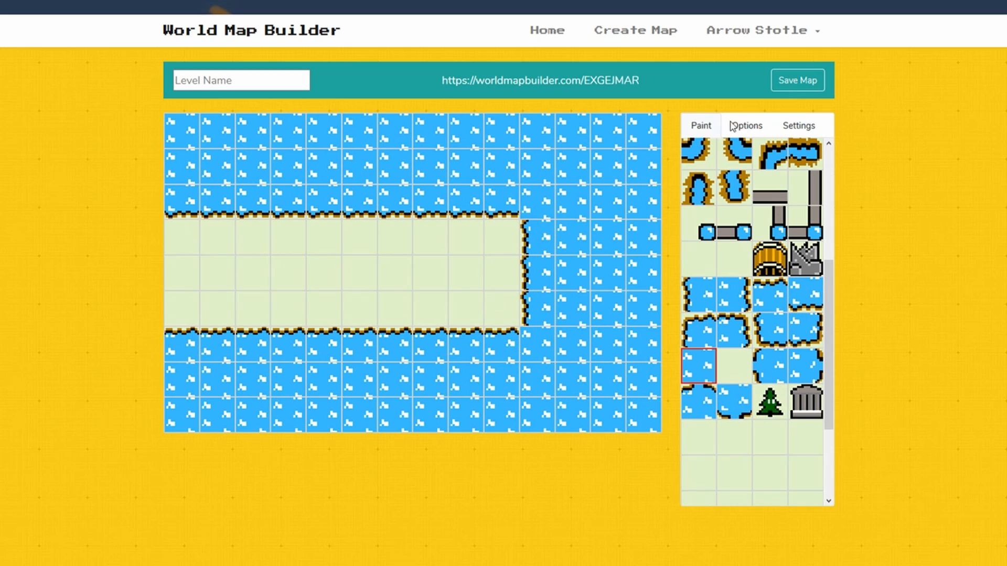
Place the GO tile near the west end of the land's middle row, followed by the level 1 and level 2 tiles
{"action": "scroll", "coordinate": [712, 234], "scroll_direction": "up", "scroll_amount": 4}
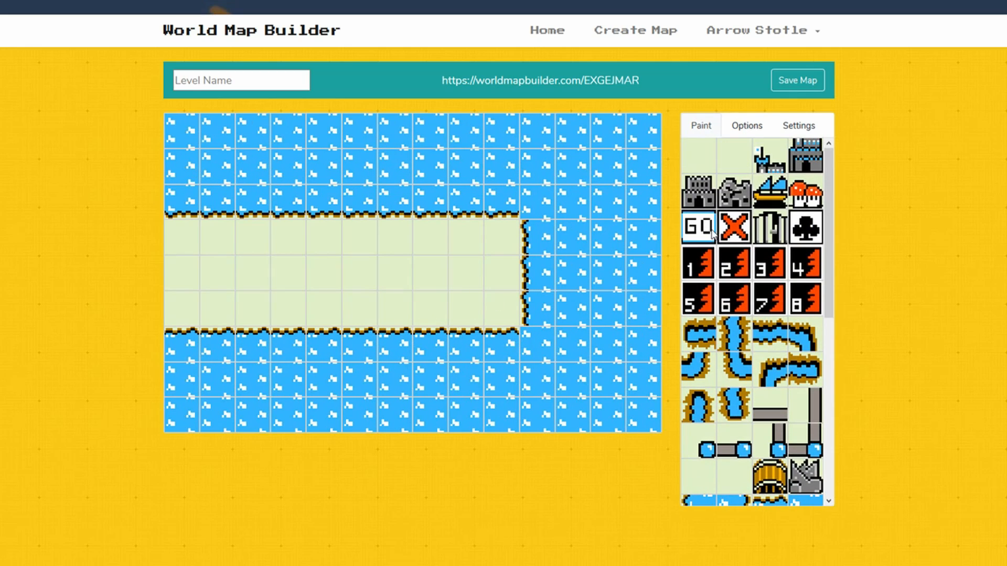
{"action": "left_click", "coordinate": [700, 228]}
{"action": "left_click", "coordinate": [218, 272]}
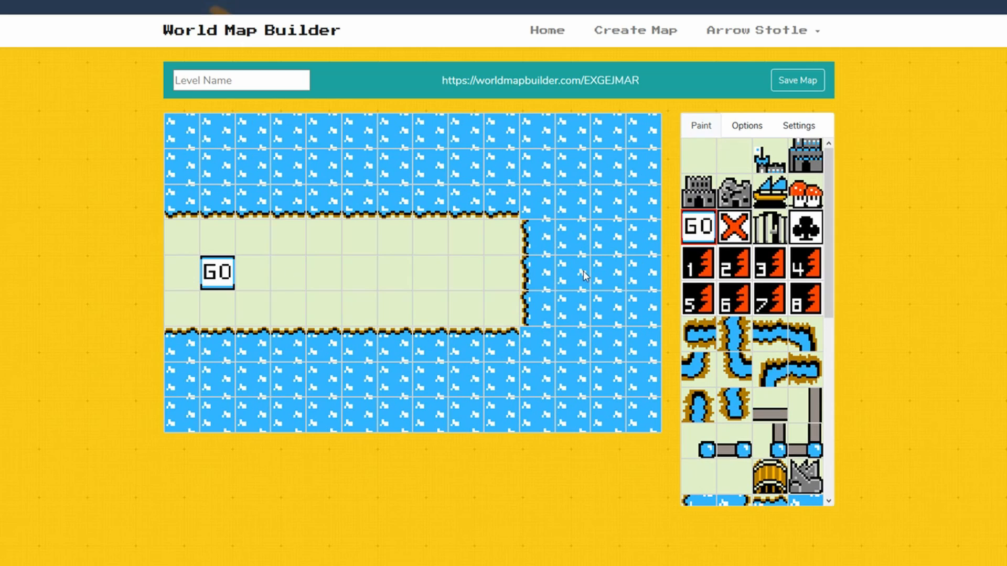
{"action": "left_click", "coordinate": [699, 264]}
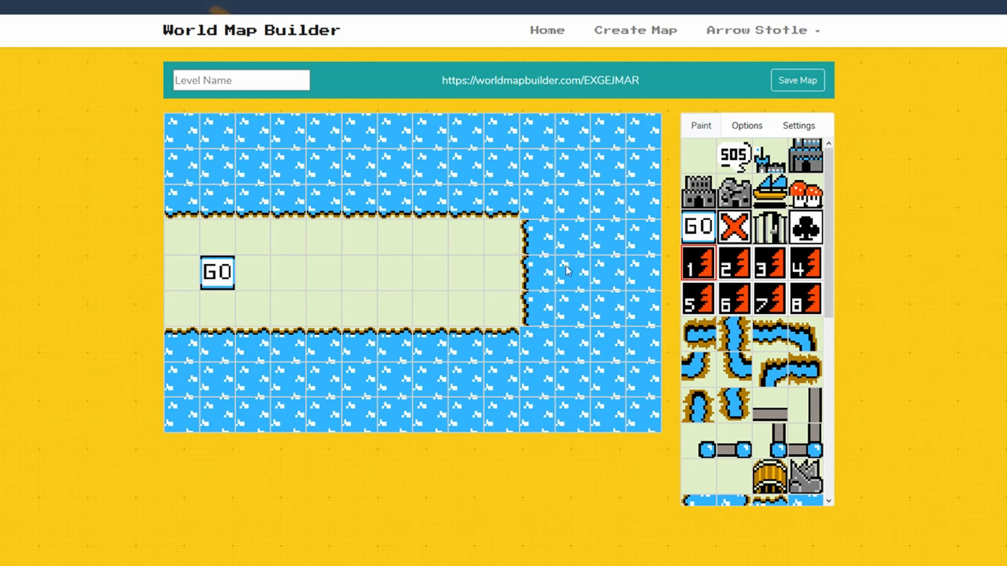
{"action": "left_click", "coordinate": [329, 276]}
{"action": "left_click", "coordinate": [727, 277]}
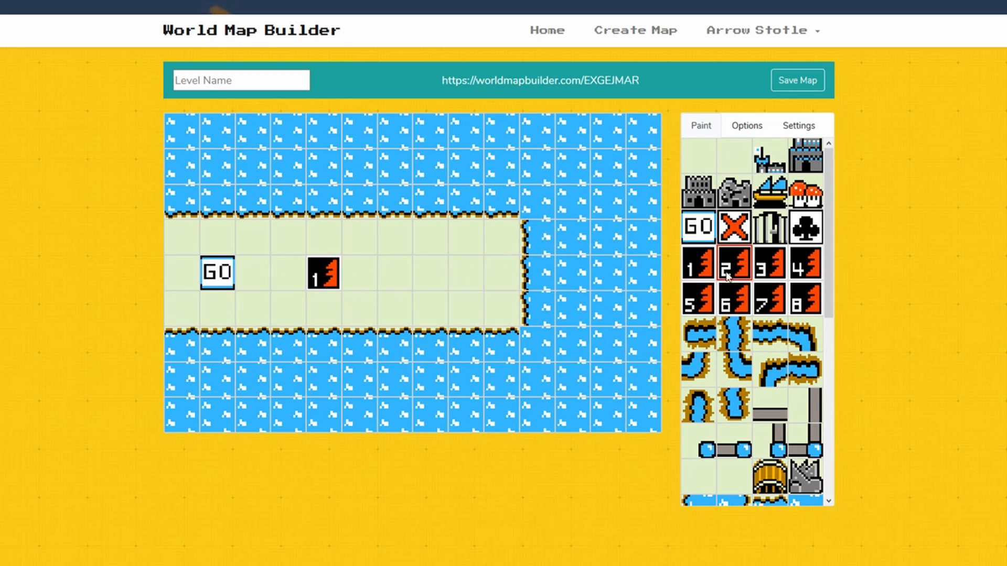
{"action": "left_click", "coordinate": [398, 281]}
Place a gray castle tile two cells east of level 2 in the same row
{"action": "scroll", "coordinate": [766, 264], "scroll_direction": "down", "scroll_amount": 1}
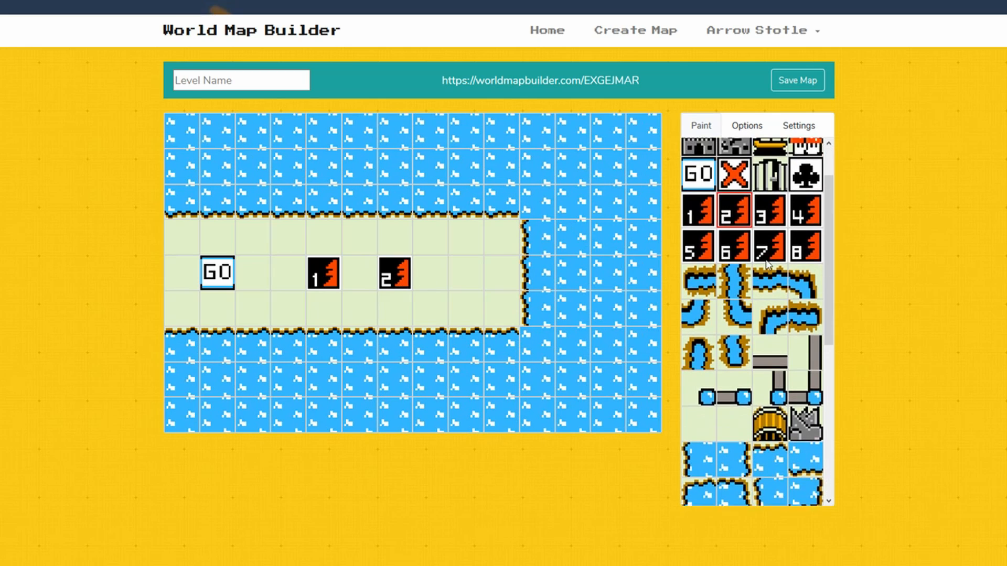
{"action": "scroll", "coordinate": [767, 264], "scroll_direction": "up", "scroll_amount": 1}
{"action": "left_click", "coordinate": [710, 196]}
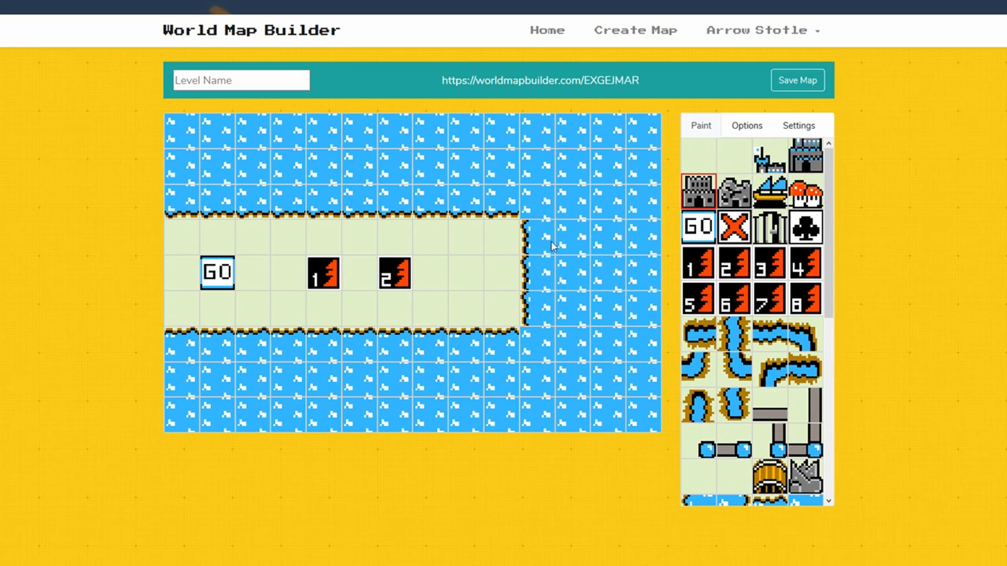
{"action": "left_click", "coordinate": [473, 282]}
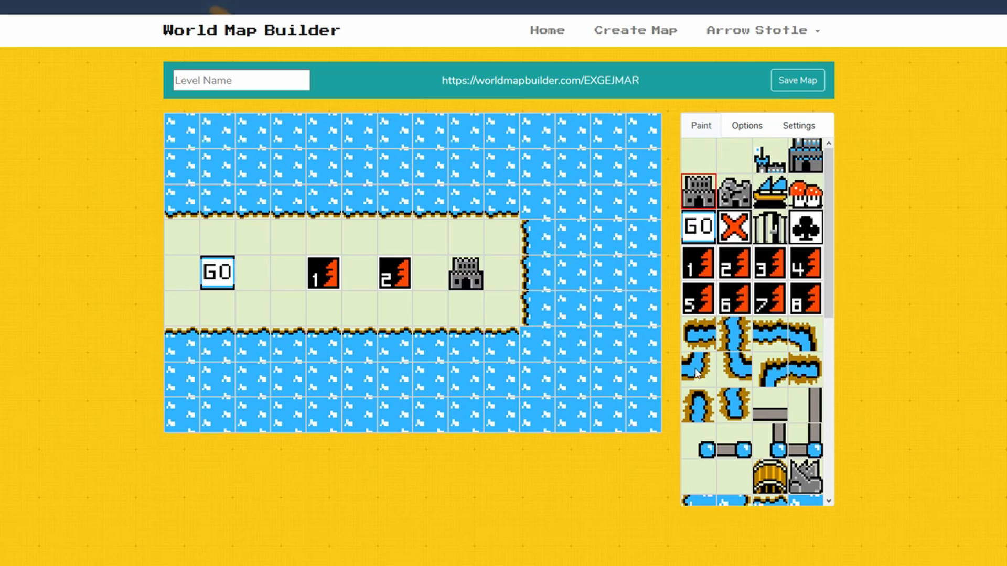
Connect GO, level 1, level 2 and the castle with horizontal road tiles
{"action": "left_click", "coordinate": [768, 409]}
{"action": "left_click", "coordinate": [262, 282]}
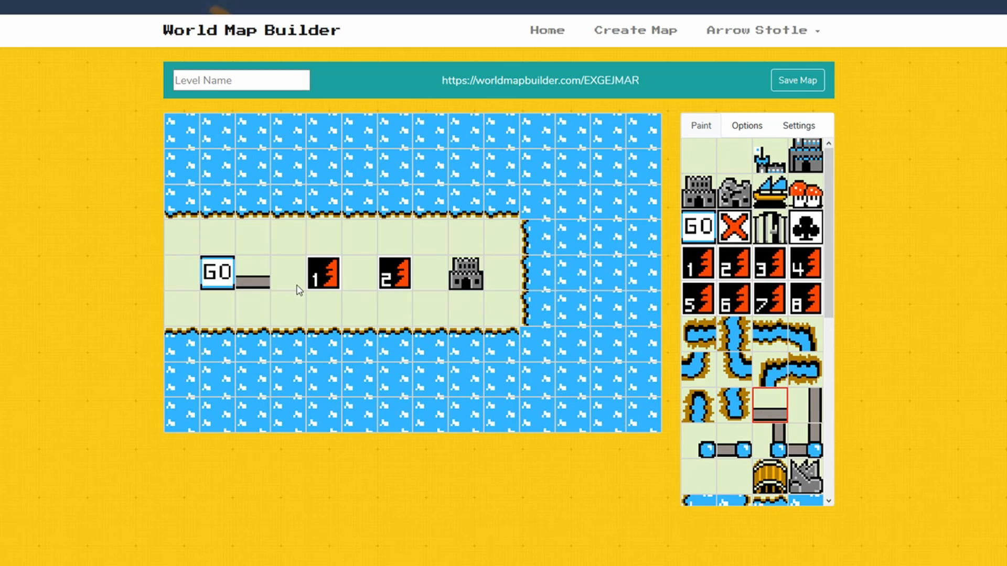
{"action": "left_click", "coordinate": [299, 288]}
{"action": "left_click", "coordinate": [360, 283]}
{"action": "left_click", "coordinate": [430, 284]}
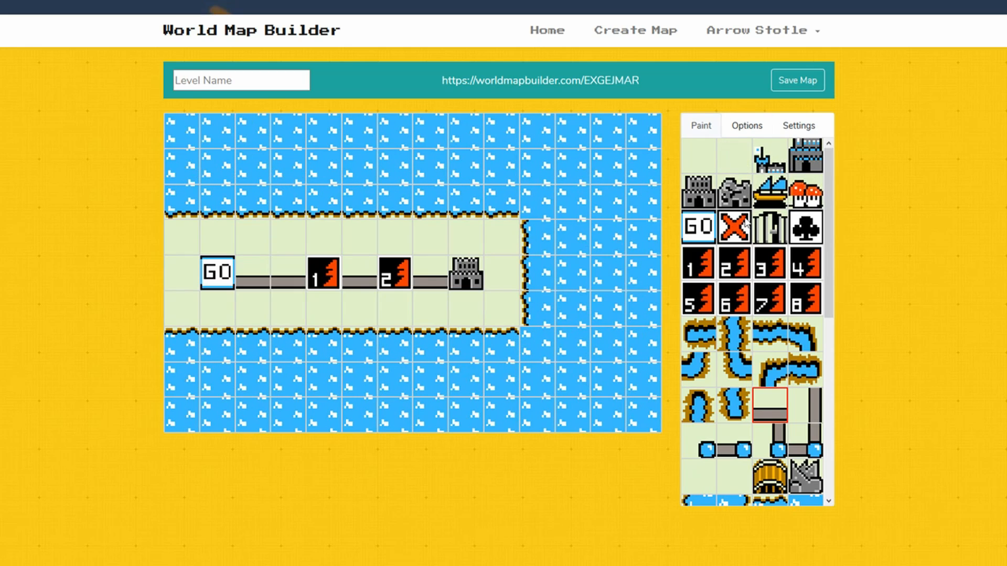
Give the level 1 tile the level ID 123-456-789 and the level name Spiny Shores
{"action": "scroll", "coordinate": [726, 470], "scroll_direction": "down", "scroll_amount": 5}
{"action": "scroll", "coordinate": [726, 470], "scroll_direction": "up", "scroll_amount": 5}
{"action": "left_click", "coordinate": [749, 124]}
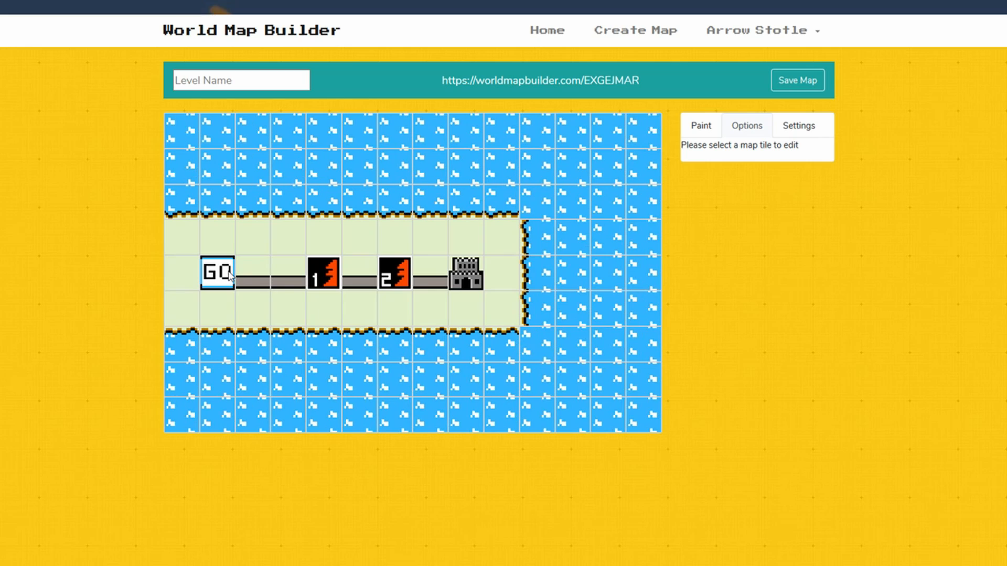
{"action": "left_click", "coordinate": [318, 286]}
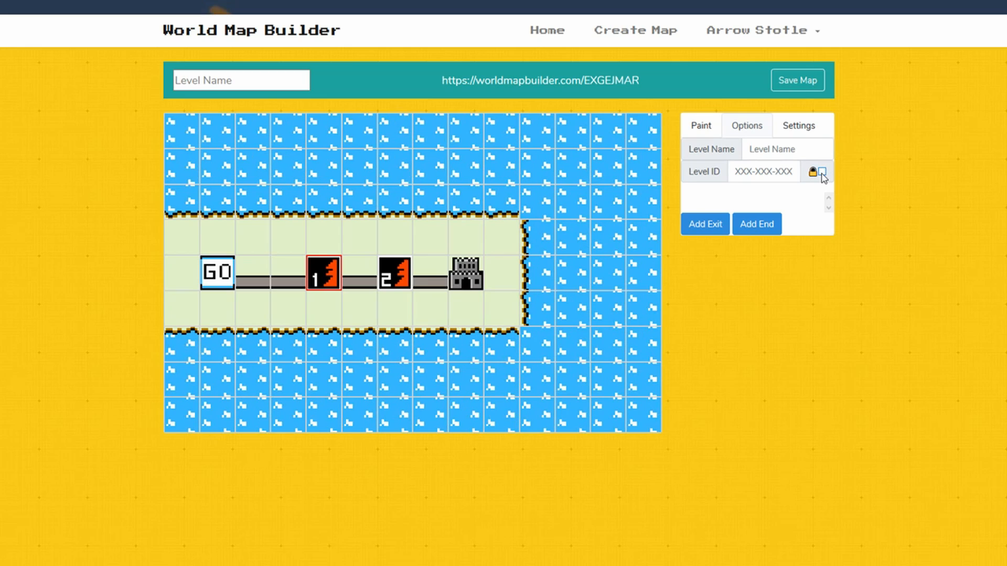
{"action": "left_click", "coordinate": [742, 177]}
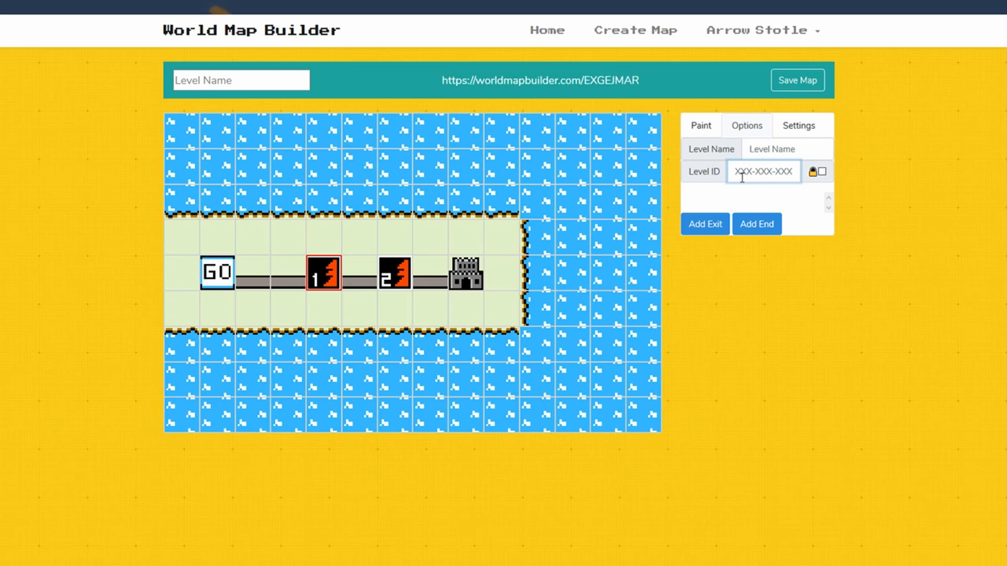
{"action": "type", "text": "123-456-789"}
{"action": "left_click", "coordinate": [762, 149]}
{"action": "type", "text": "Sp"}
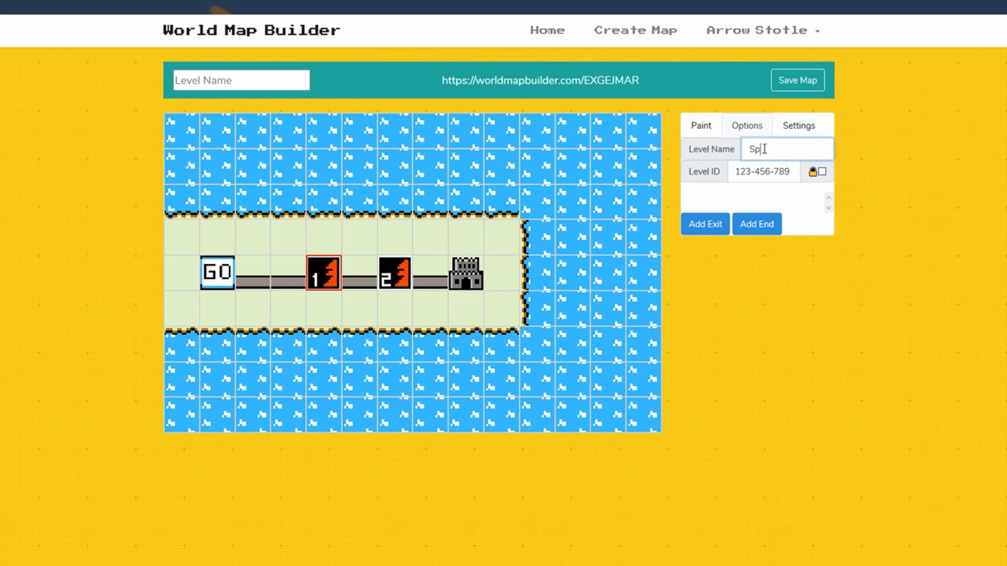
{"action": "type", "text": "iky Shores"}
{"action": "left_click", "coordinate": [827, 380]}
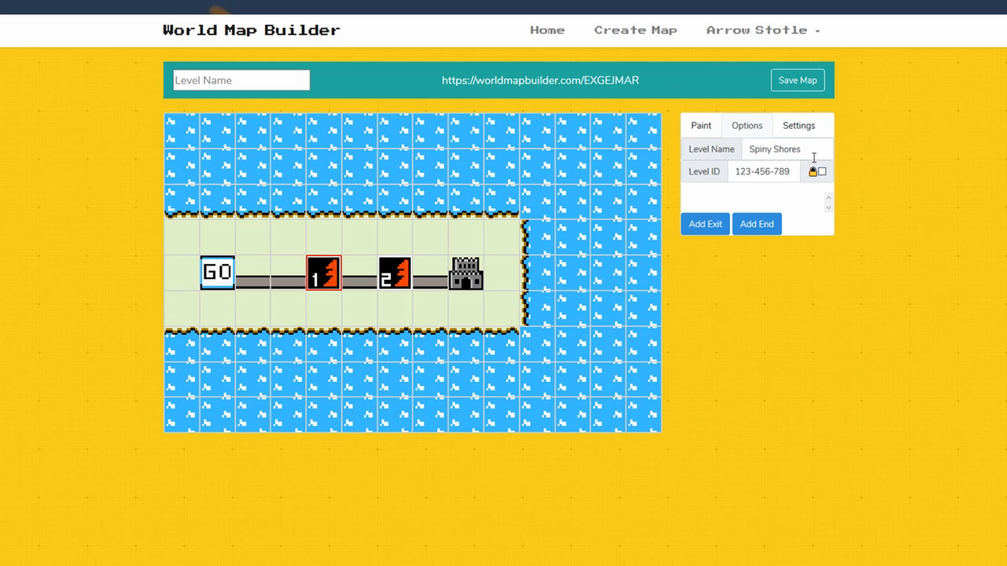
Add an exit to Spiny Shores with three donuts as its exit code
{"action": "left_click", "coordinate": [719, 229]}
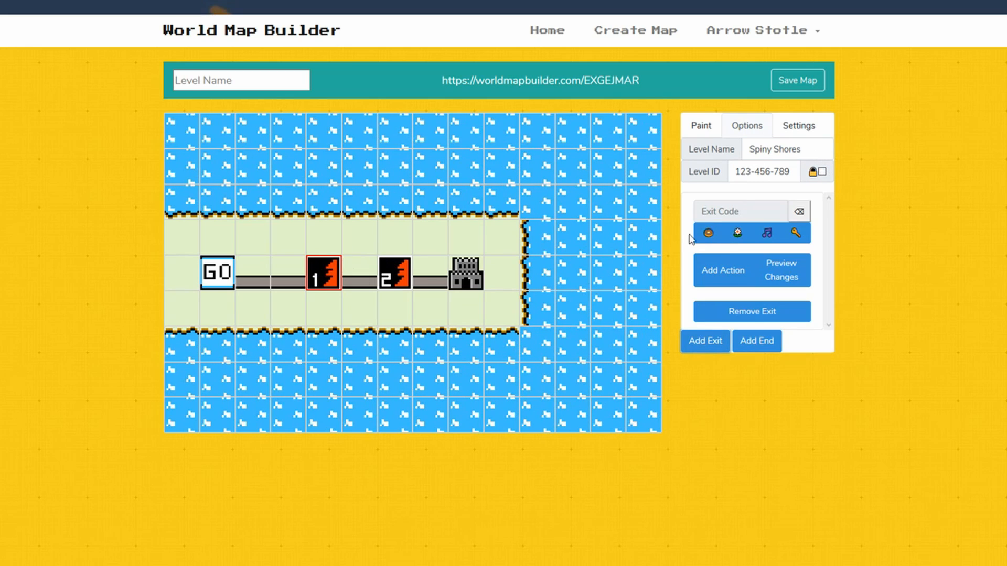
{"action": "left_click", "coordinate": [708, 234]}
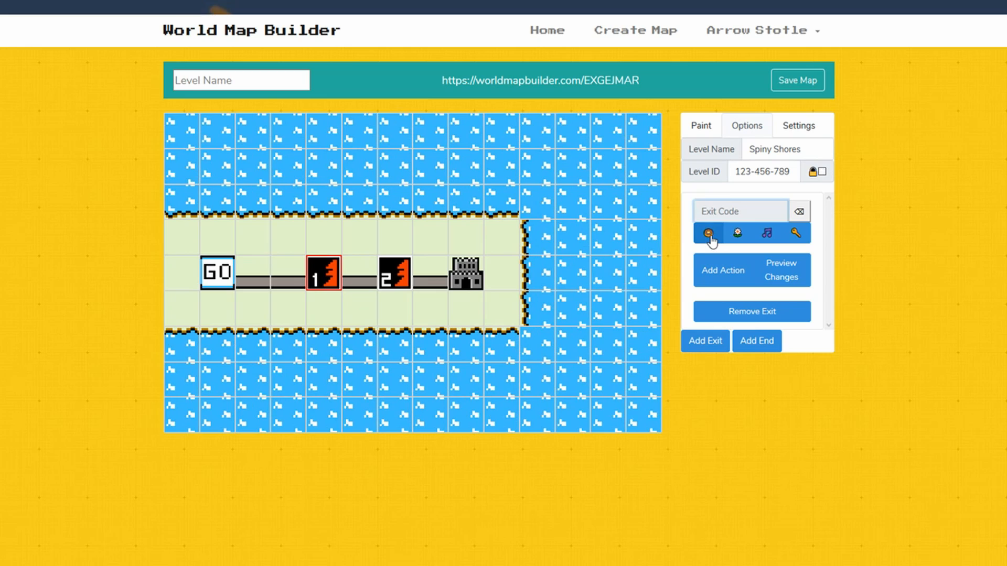
{"action": "left_click", "coordinate": [709, 235]}
{"action": "left_click", "coordinate": [709, 234]}
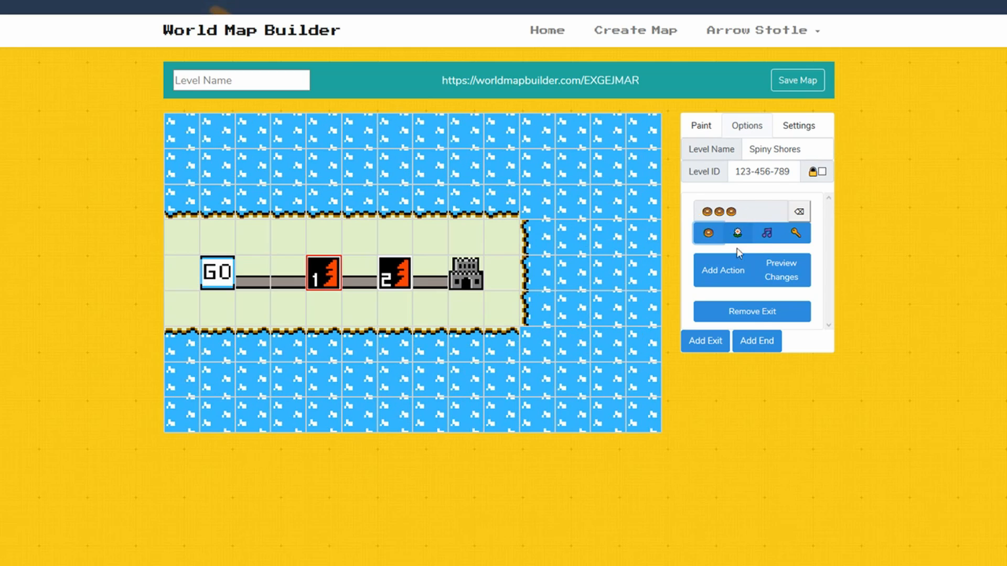
Add an Unlock action to the three-donut exit, targeting the level 2 tile
{"action": "left_click", "coordinate": [737, 272]}
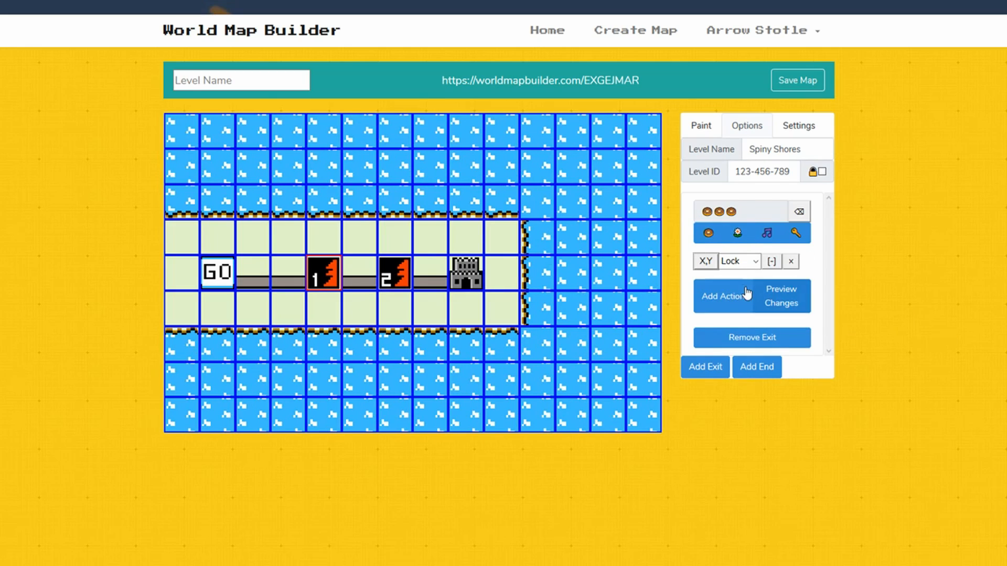
{"action": "left_click", "coordinate": [747, 262]}
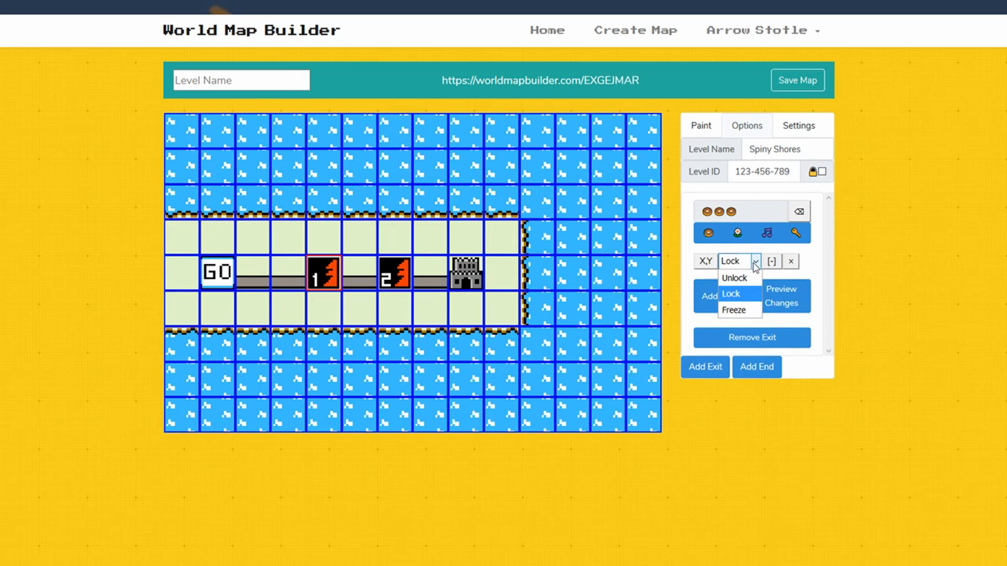
{"action": "left_click", "coordinate": [753, 278]}
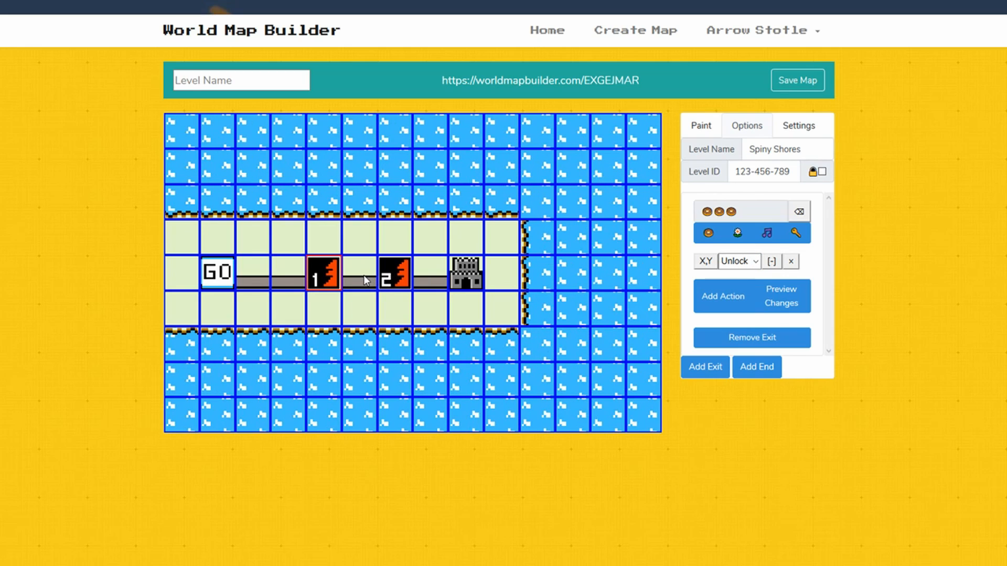
{"action": "left_click", "coordinate": [393, 282]}
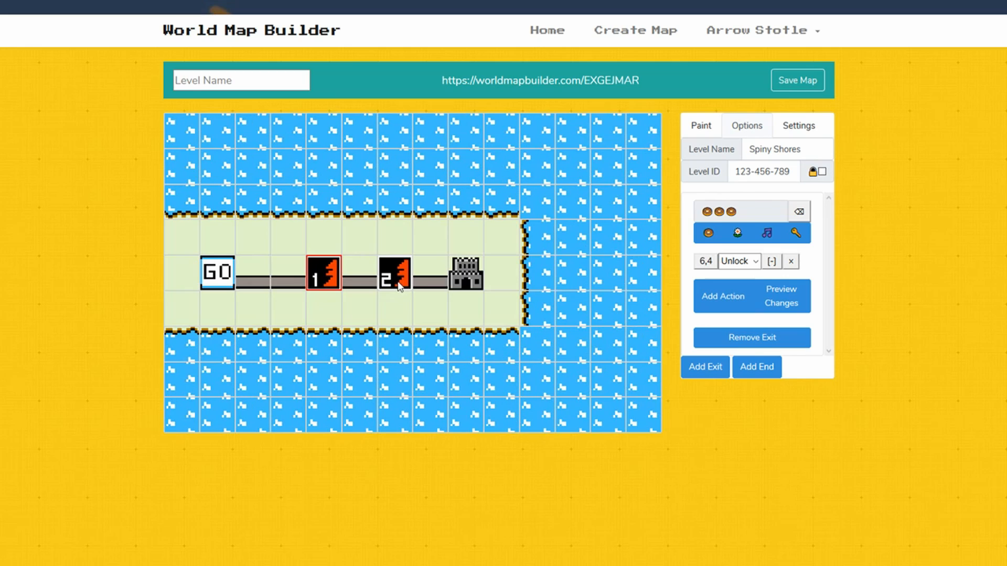
Examine how the level 1 and level 2 tiles are linked, comparing level 1's unlock action with level 2's lock setting
{"action": "left_click", "coordinate": [398, 288]}
{"action": "left_click", "coordinate": [314, 286]}
{"action": "left_click", "coordinate": [389, 283]}
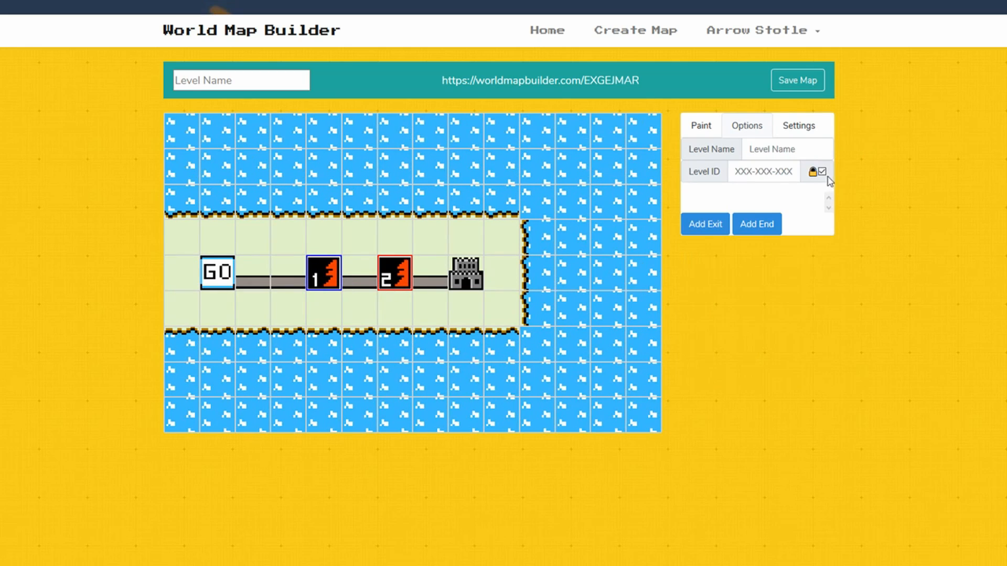
{"action": "left_click", "coordinate": [333, 279]}
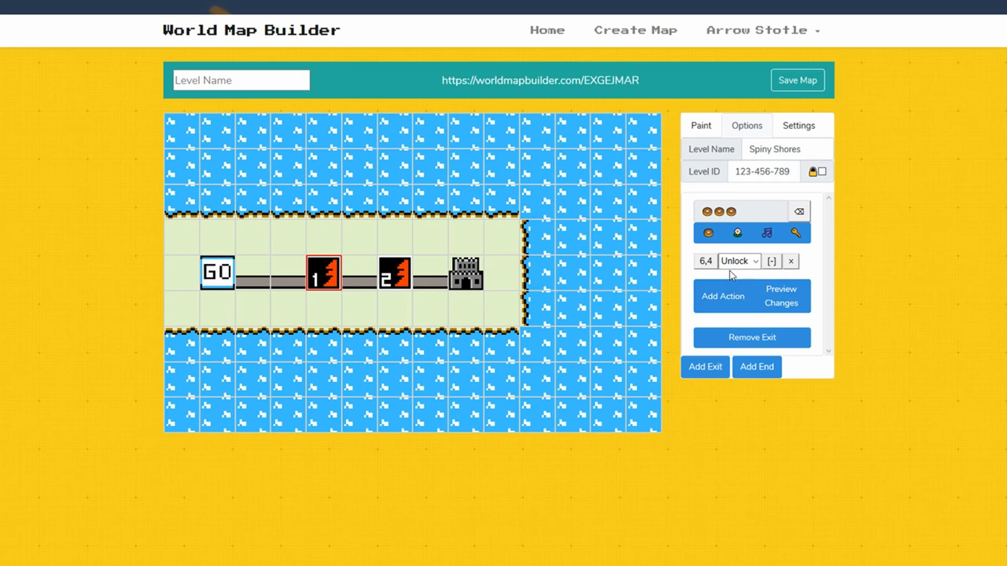
{"action": "left_click", "coordinate": [397, 284]}
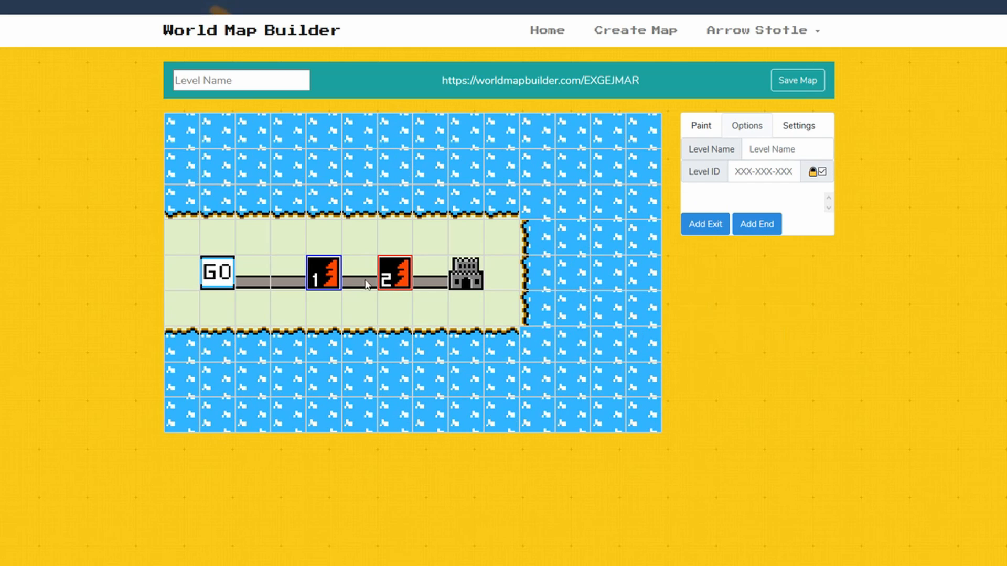
Add a second Unlock action to Spiny Shores' three-donut exit, targeting the road tile between levels 1 and 2
{"action": "left_click", "coordinate": [334, 283]}
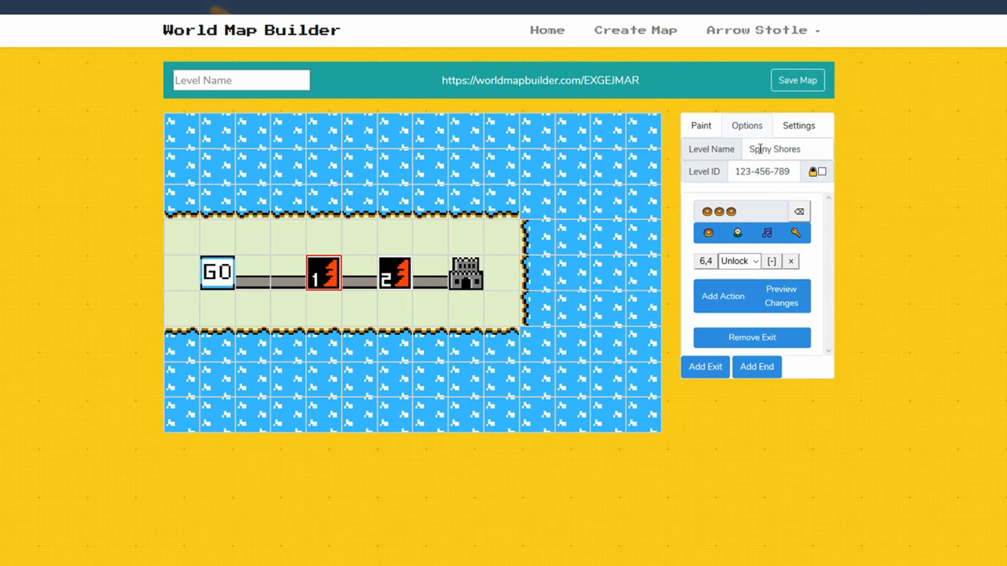
{"action": "left_click", "coordinate": [402, 270]}
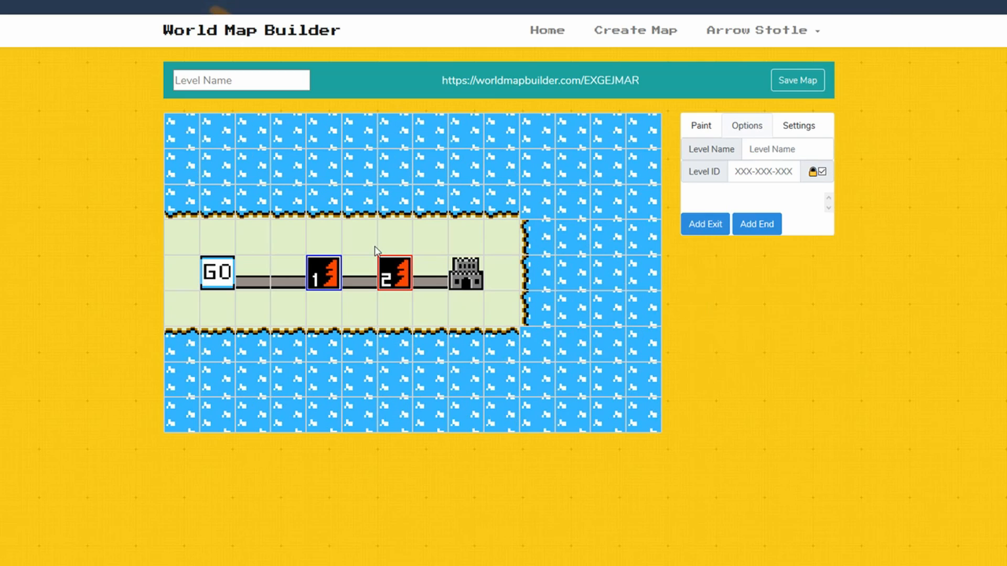
{"action": "left_click", "coordinate": [316, 283]}
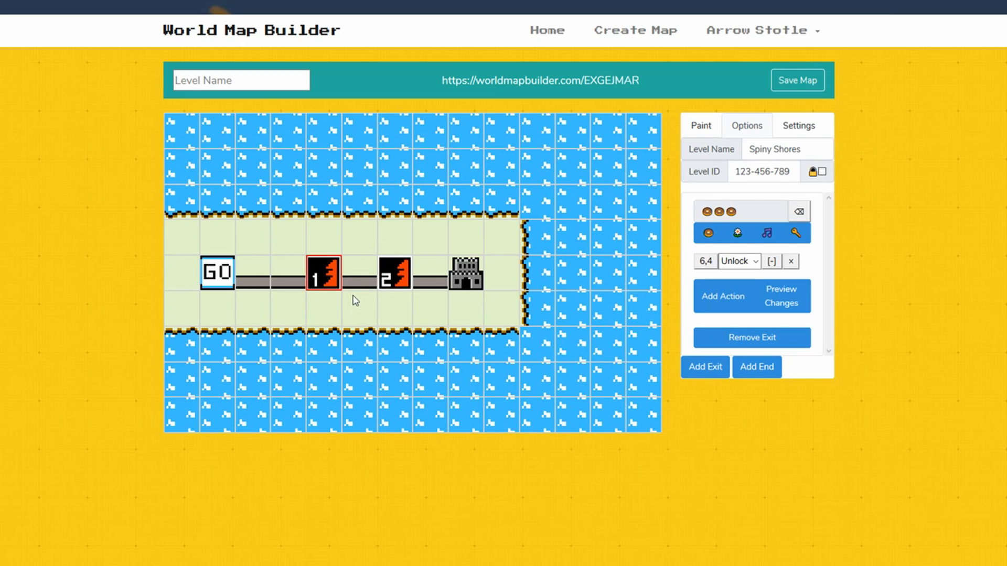
{"action": "left_click", "coordinate": [401, 282]}
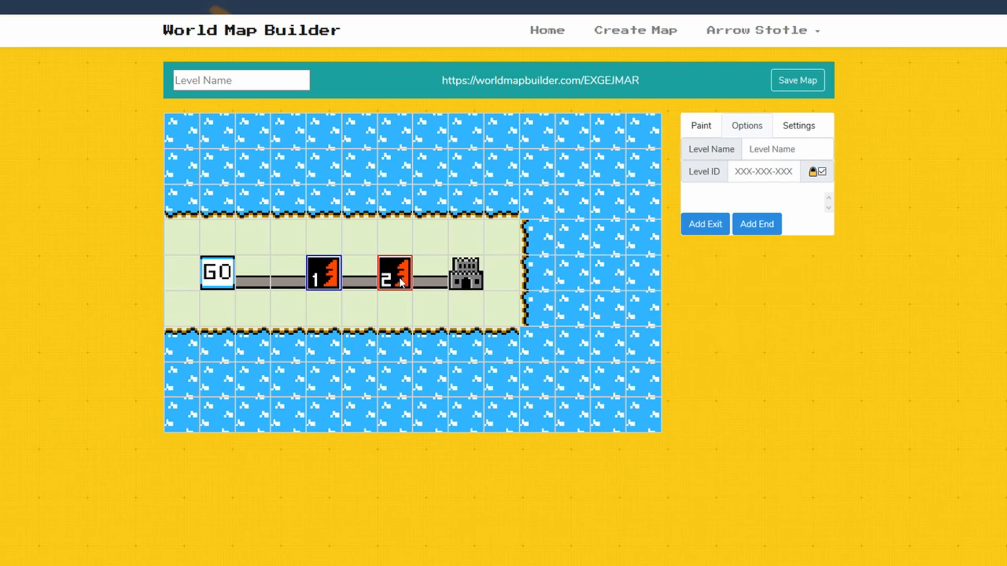
{"action": "left_click", "coordinate": [319, 278]}
{"action": "left_click", "coordinate": [753, 314]}
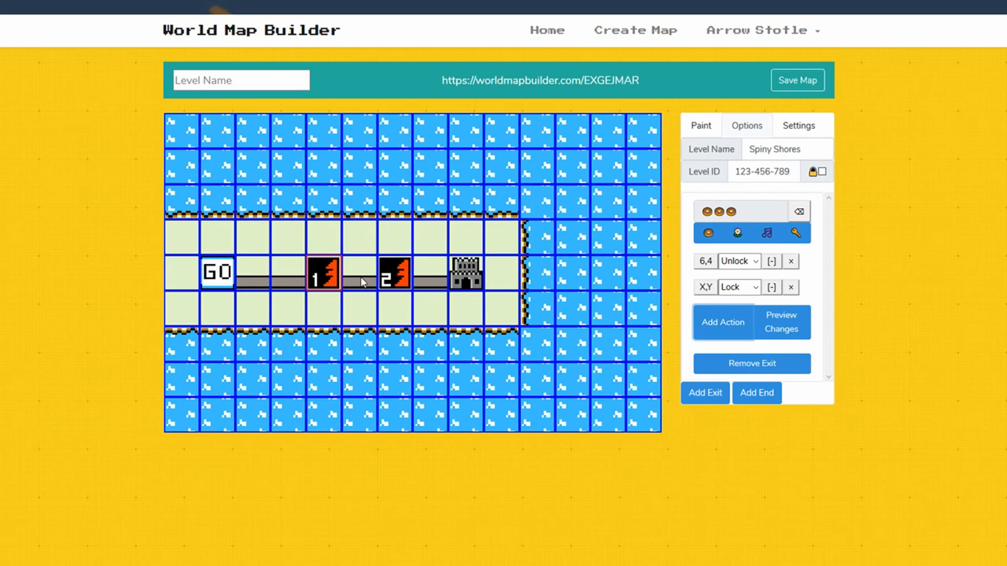
{"action": "left_click", "coordinate": [361, 277]}
{"action": "left_click", "coordinate": [761, 290]}
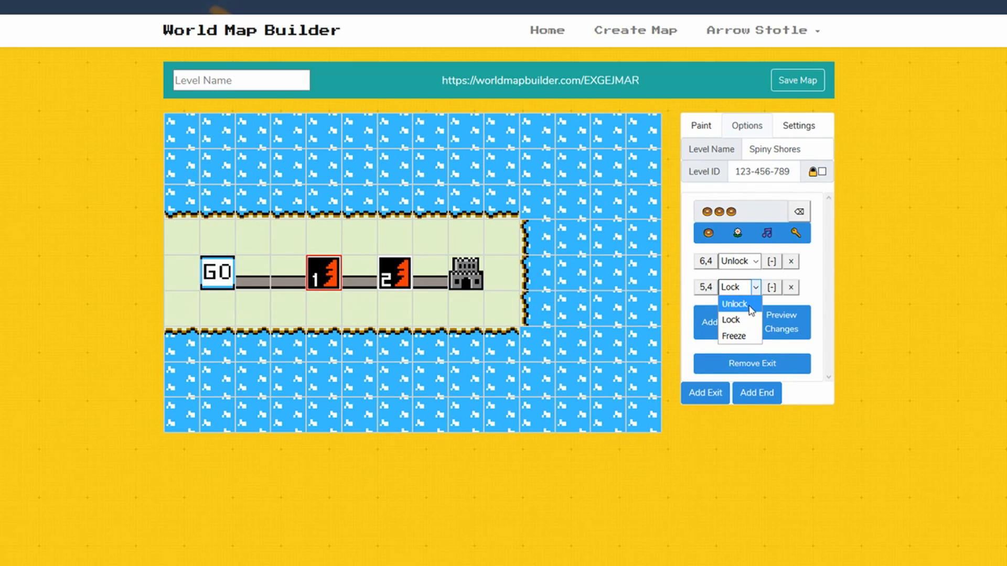
{"action": "left_click", "coordinate": [733, 301]}
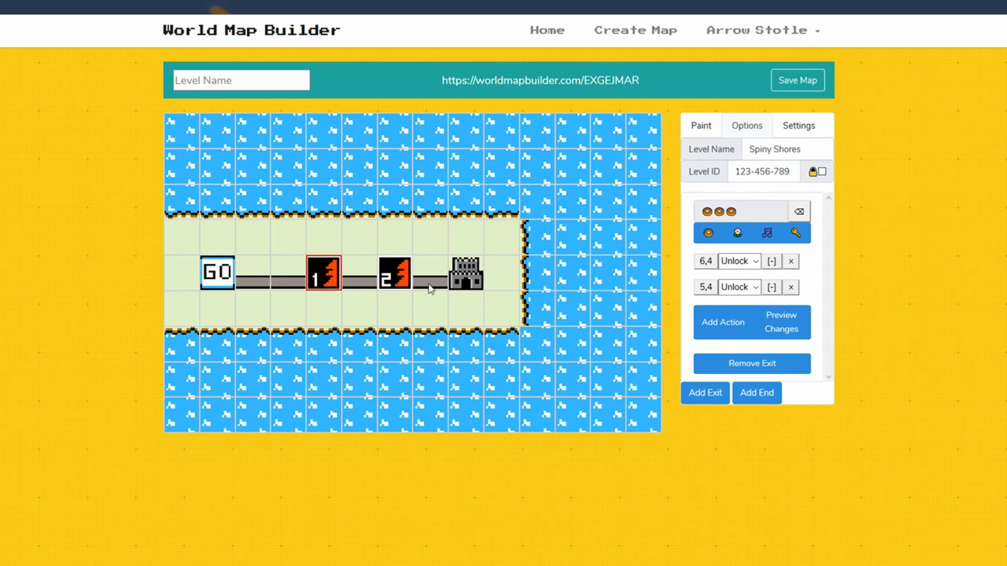
Set the Unlock action for tile 5,4 to reveal the horizontal road tile
{"action": "left_click", "coordinate": [706, 288]}
{"action": "left_click", "coordinate": [772, 291]}
{"action": "scroll", "coordinate": [706, 318], "scroll_direction": "down", "scroll_amount": 5}
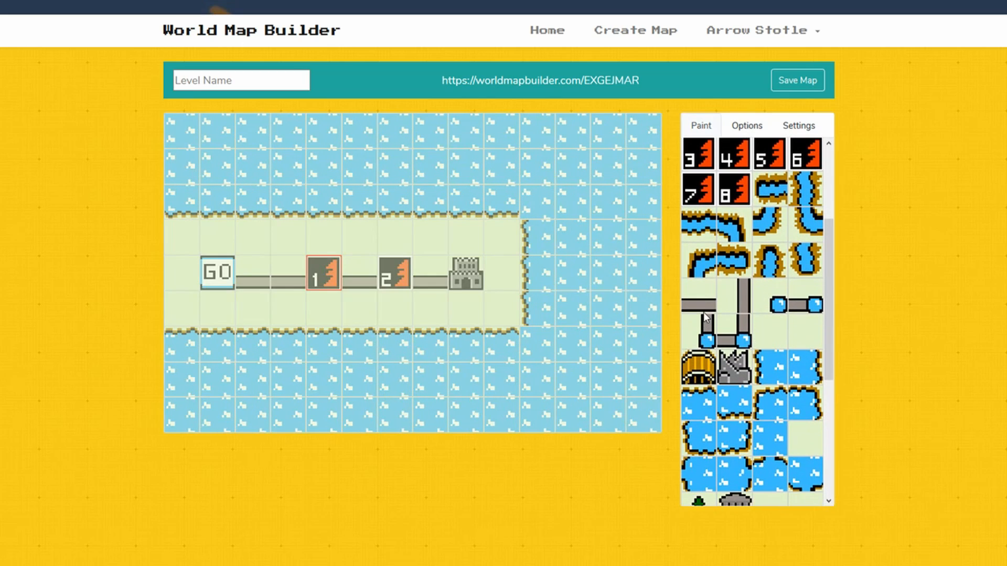
{"action": "left_click", "coordinate": [703, 304]}
Set the Unlock action for tile 6,4 in Spiny Shores' exit to reveal the level 2 tile
{"action": "left_click", "coordinate": [399, 279]}
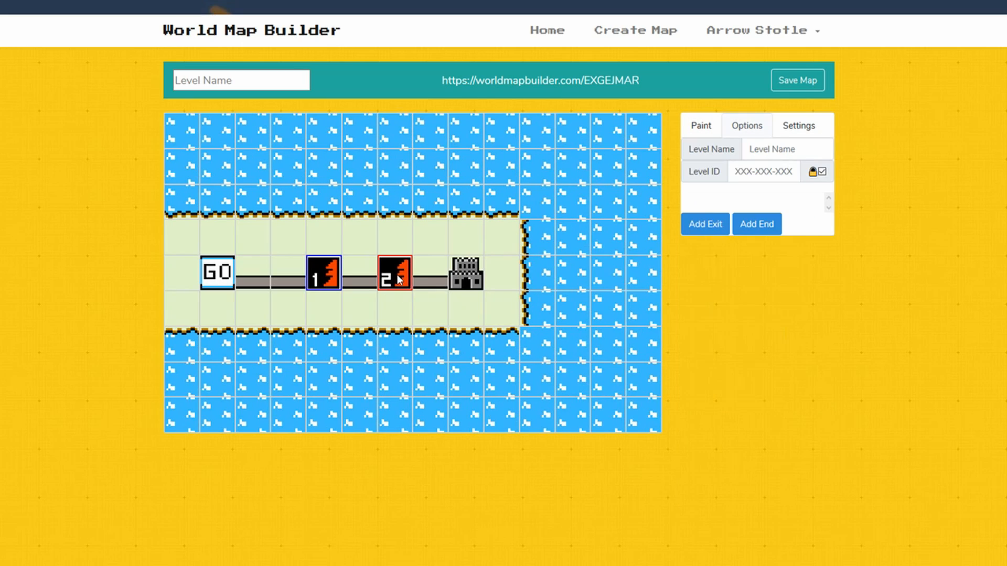
{"action": "left_click", "coordinate": [336, 281]}
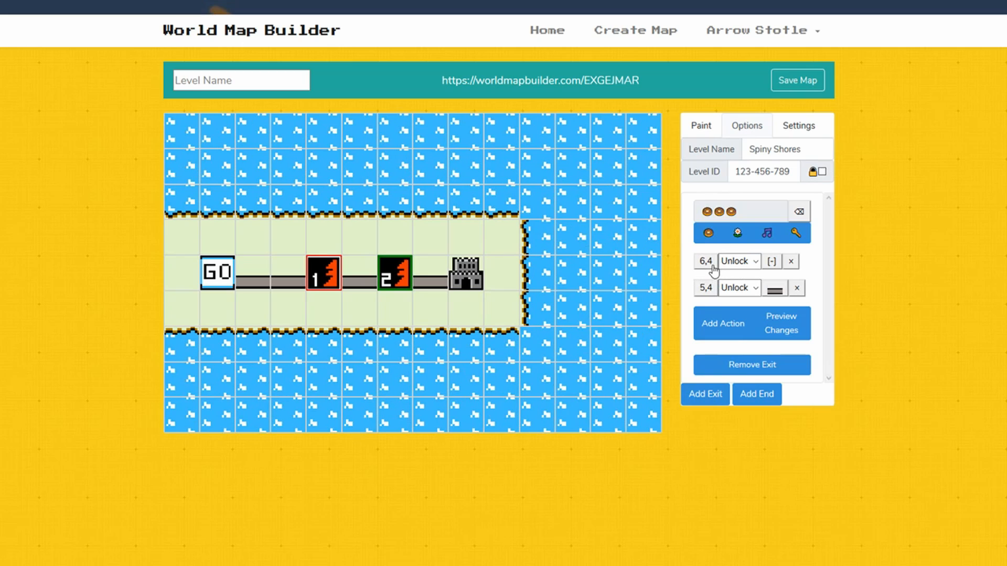
{"action": "left_click", "coordinate": [772, 261]}
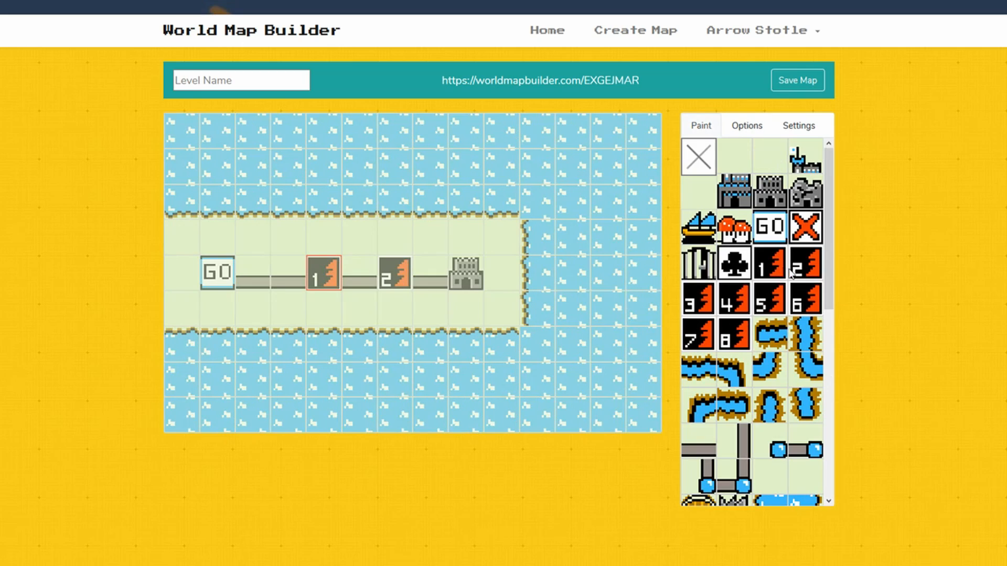
{"action": "left_click", "coordinate": [805, 270]}
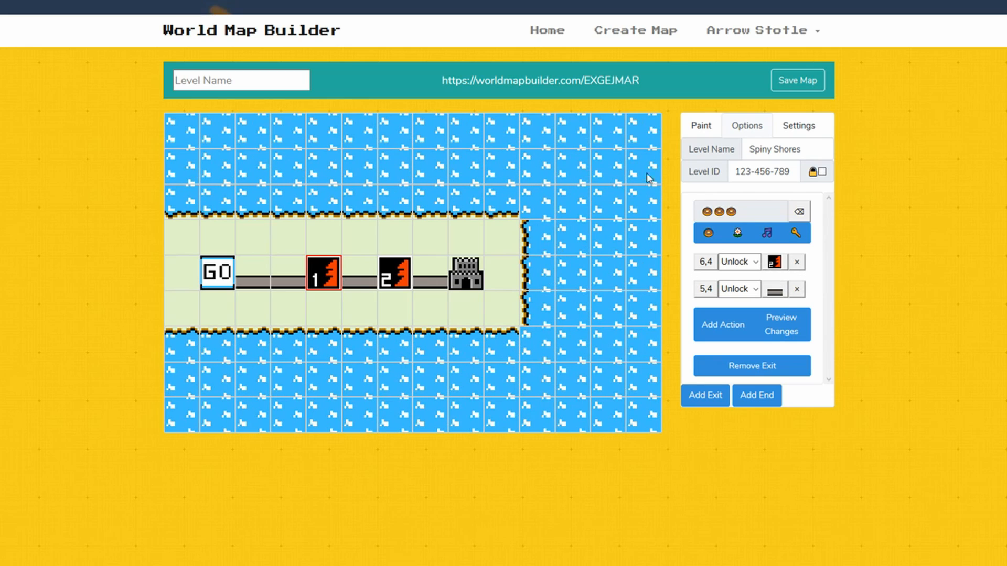
Paint the blank land tile over the level 2 tile and the road tile between levels 1 and 2
{"action": "left_click", "coordinate": [700, 130]}
{"action": "left_click", "coordinate": [704, 168]}
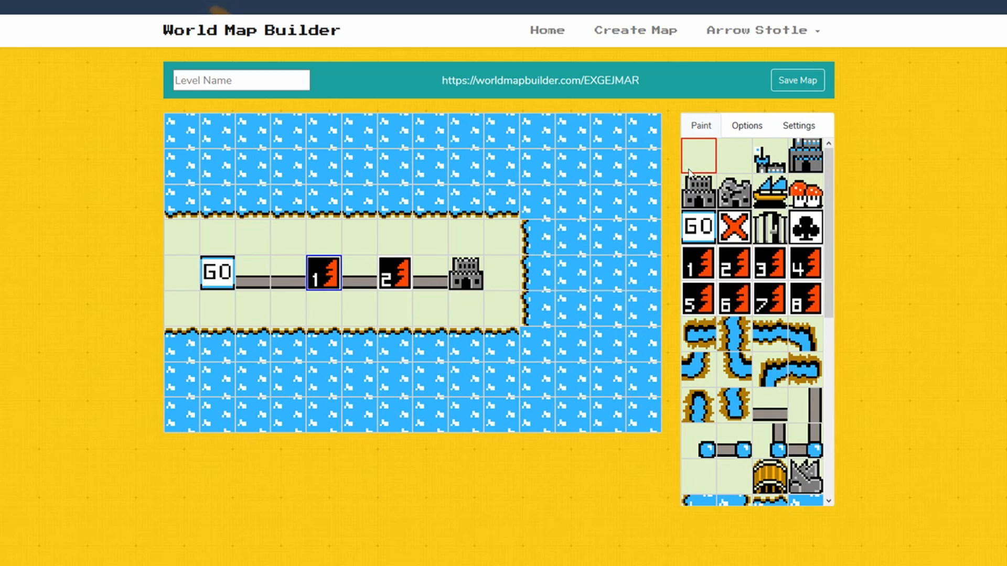
{"action": "left_click", "coordinate": [362, 285]}
{"action": "left_click", "coordinate": [393, 281]}
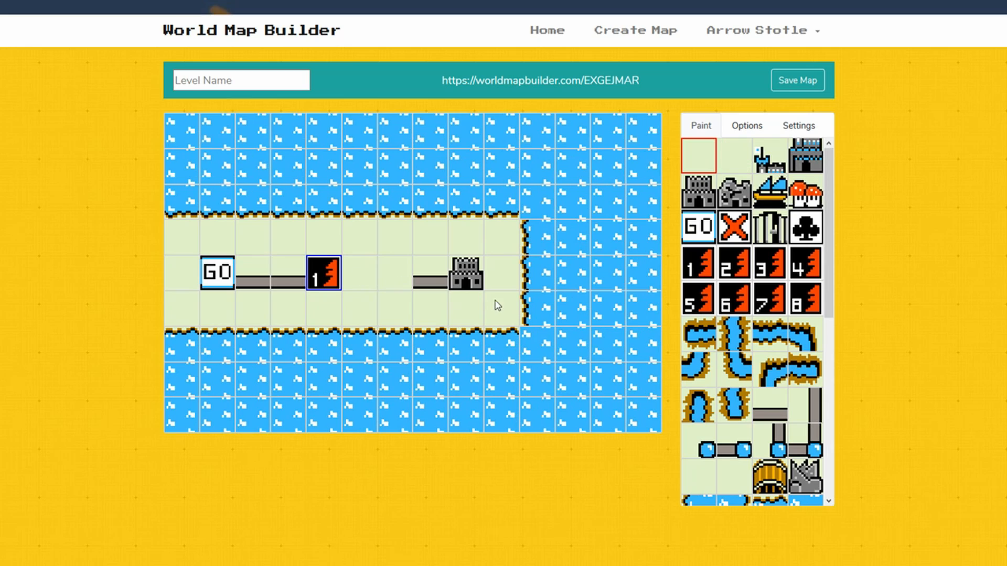
{"action": "left_click", "coordinate": [707, 127]}
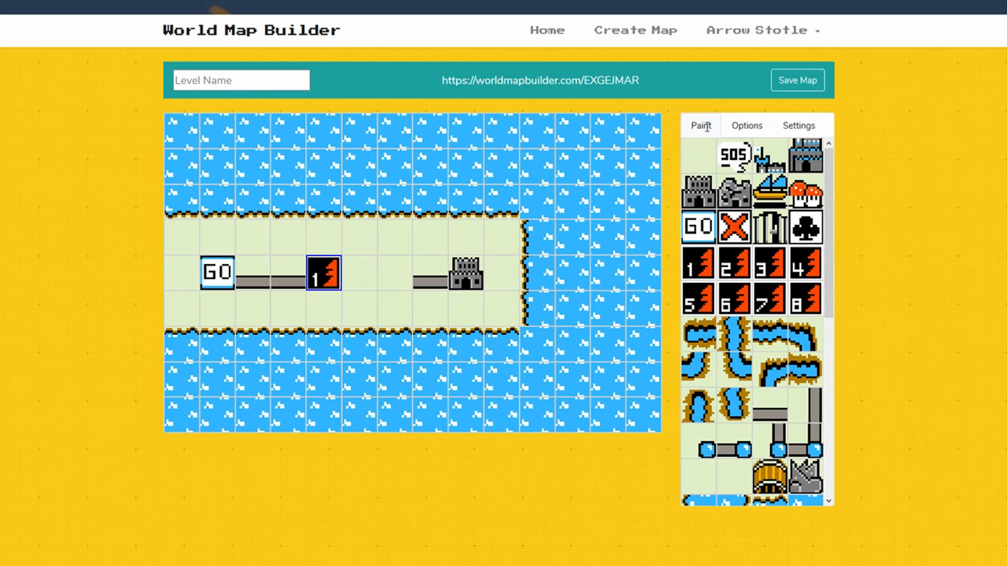
Name the map Spiny Shores and save it
{"action": "left_click", "coordinate": [798, 81]}
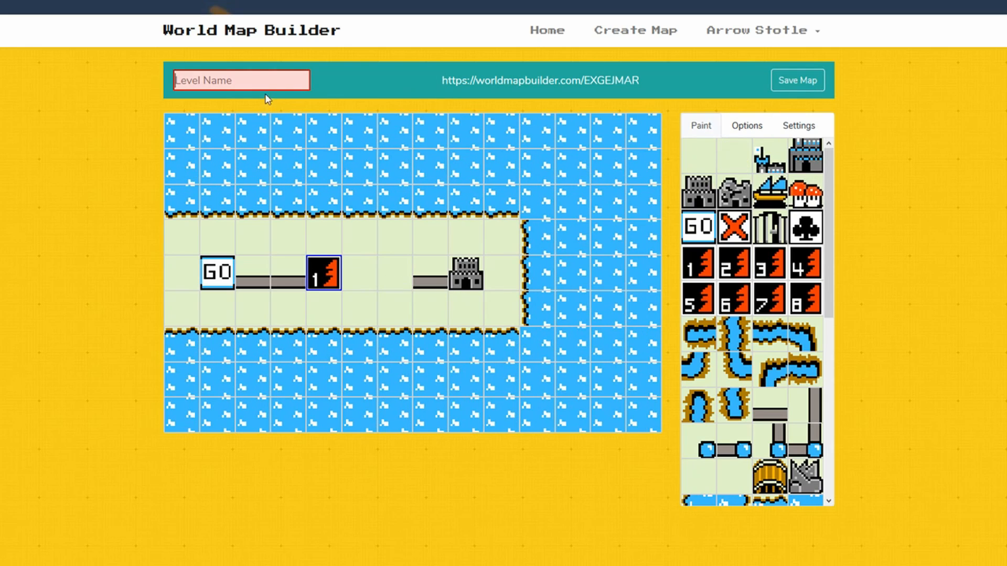
{"action": "left_click", "coordinate": [265, 75]}
{"action": "type", "text": "Spiny Shores"}
{"action": "left_click", "coordinate": [797, 80]}
Open the map's play page and submit three donuts as the exit code for level 1
{"action": "left_click", "coordinate": [561, 121]}
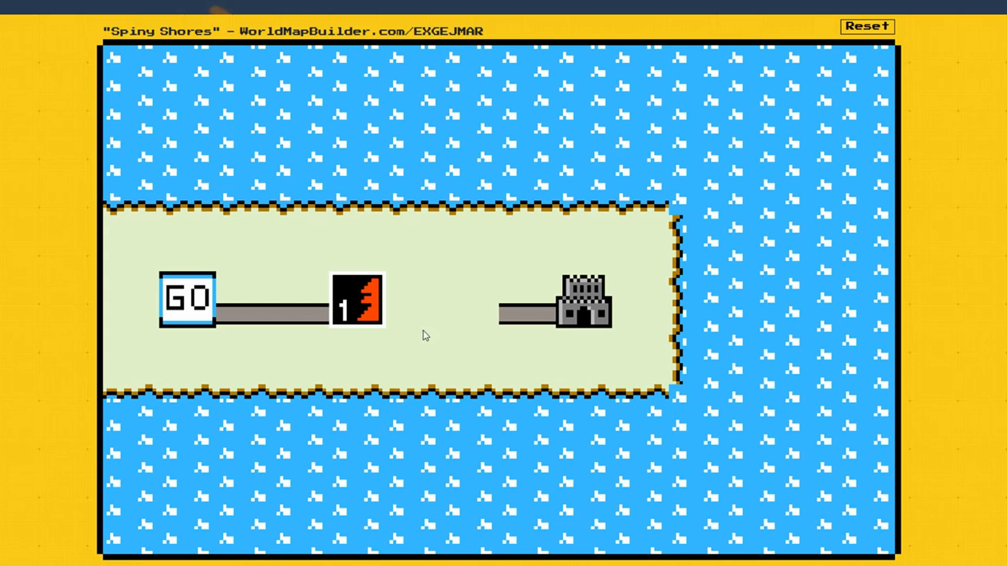
{"action": "left_click", "coordinate": [360, 315]}
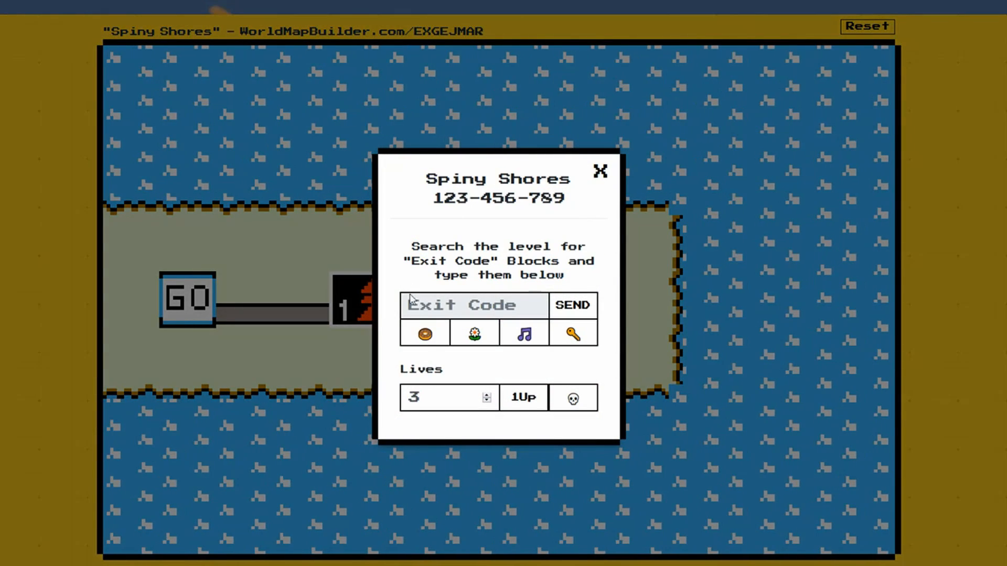
{"action": "left_click", "coordinate": [425, 334]}
{"action": "left_click", "coordinate": [424, 334]}
{"action": "left_click", "coordinate": [425, 334]}
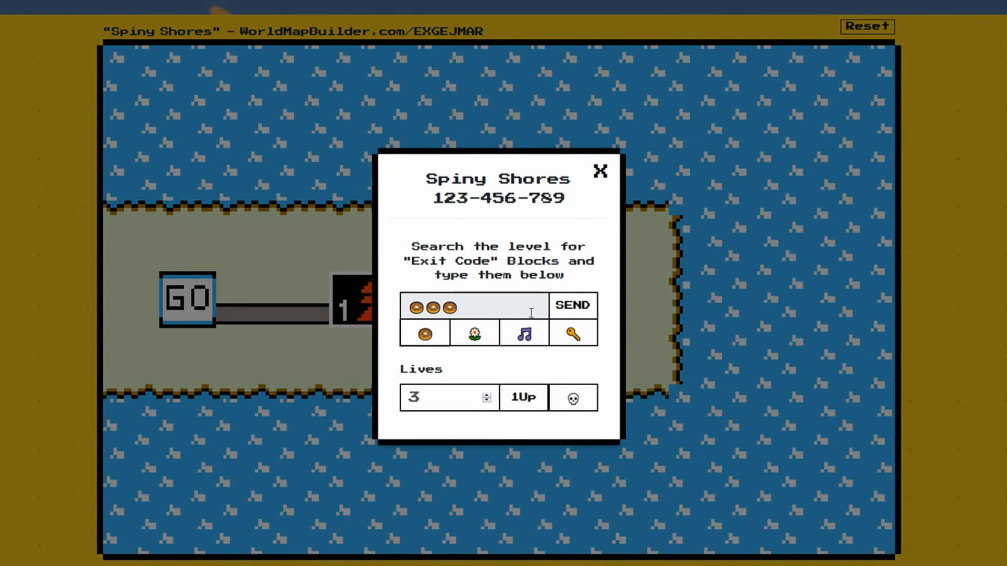
{"action": "left_click", "coordinate": [589, 311]}
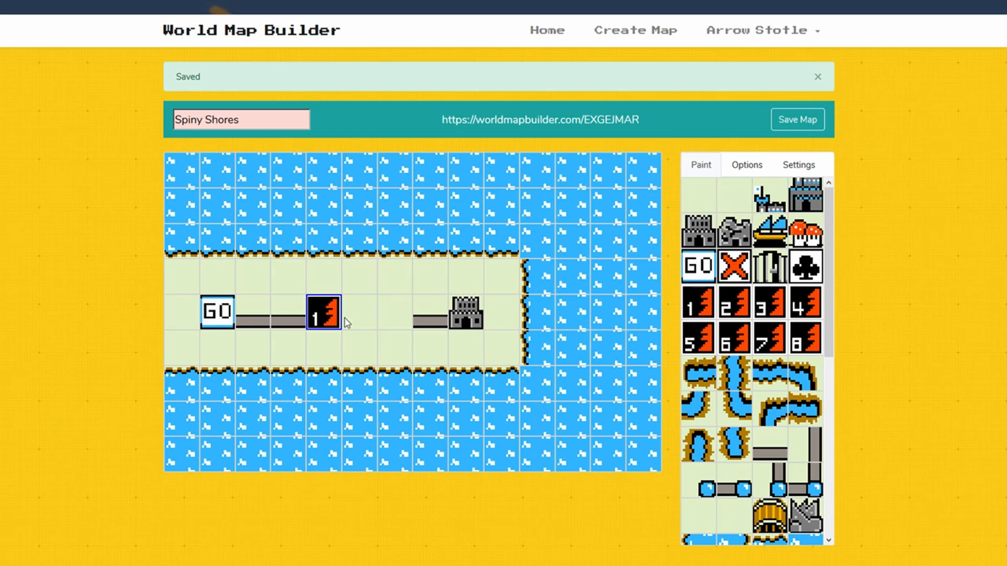
Preview the map changes made by level 1's three-donut exit in the editor, and return to the starting map
{"action": "left_click", "coordinate": [746, 165]}
{"action": "left_click", "coordinate": [332, 306]}
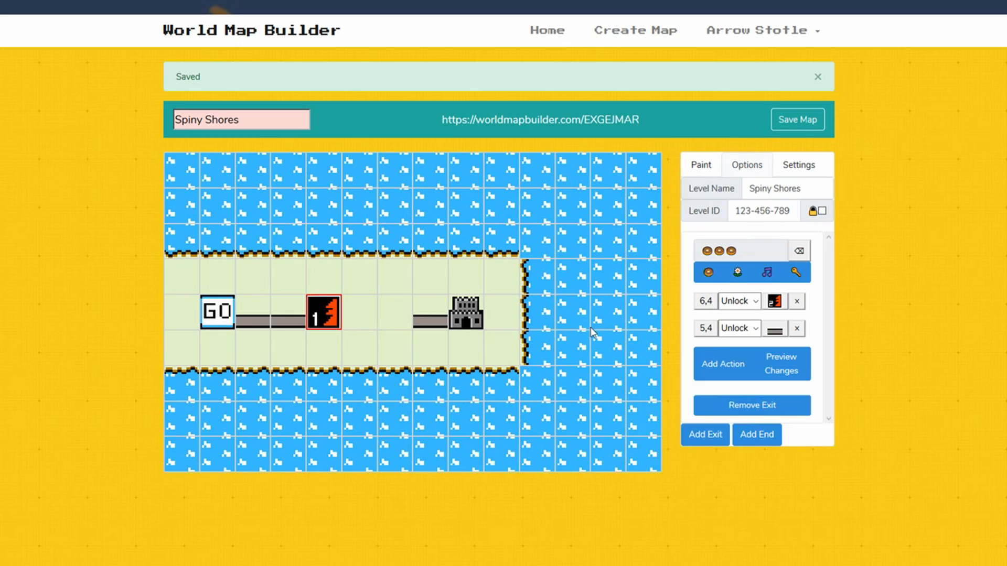
{"action": "left_click", "coordinate": [791, 375]}
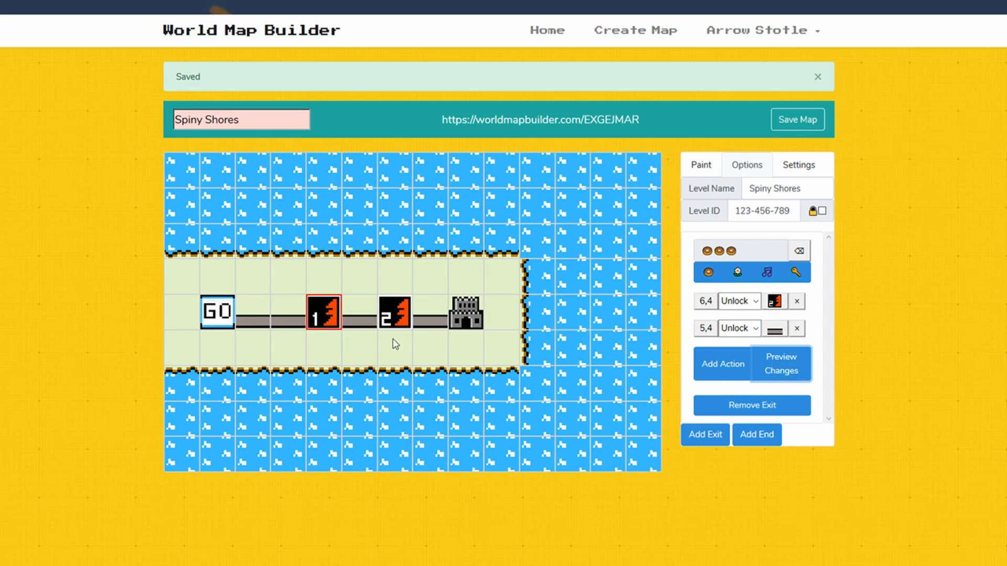
{"action": "left_click", "coordinate": [770, 373]}
{"action": "left_click", "coordinate": [702, 165]}
{"action": "left_click", "coordinate": [748, 165]}
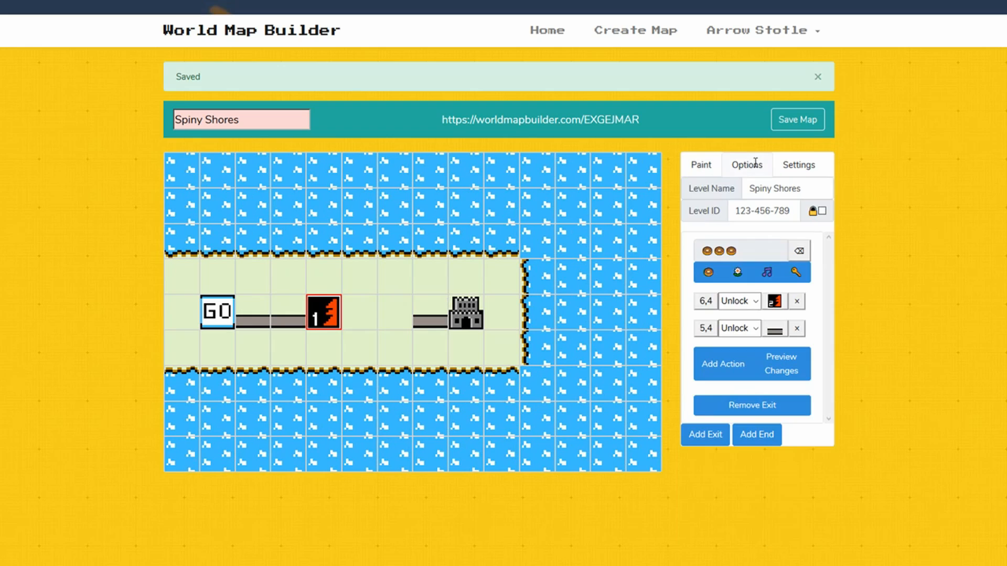
Give the blank tile 6,4, where level 2 appears, the level name Boom Boom Beach and the level ID 222-333-444
{"action": "left_click", "coordinate": [395, 312]}
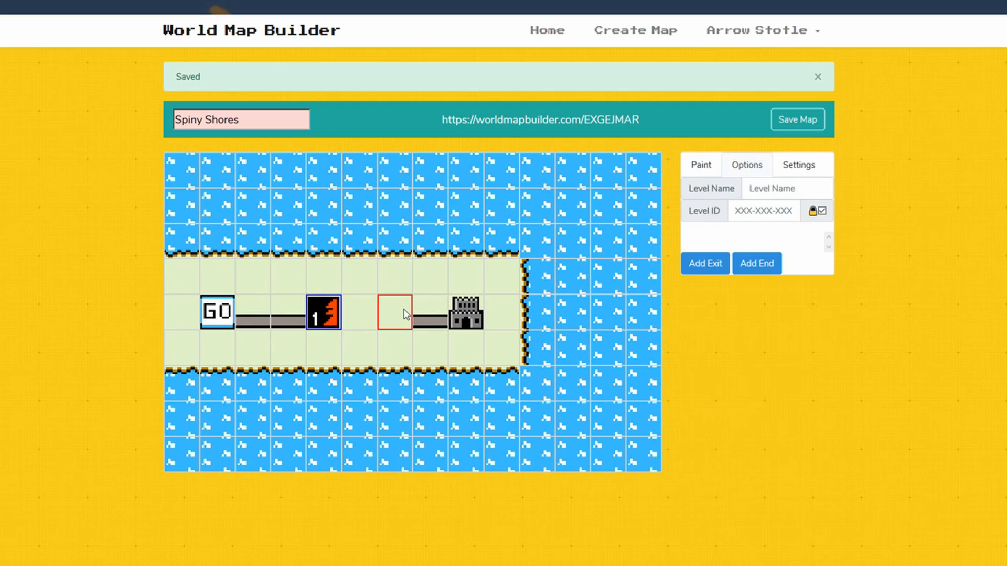
{"action": "left_click", "coordinate": [779, 188]}
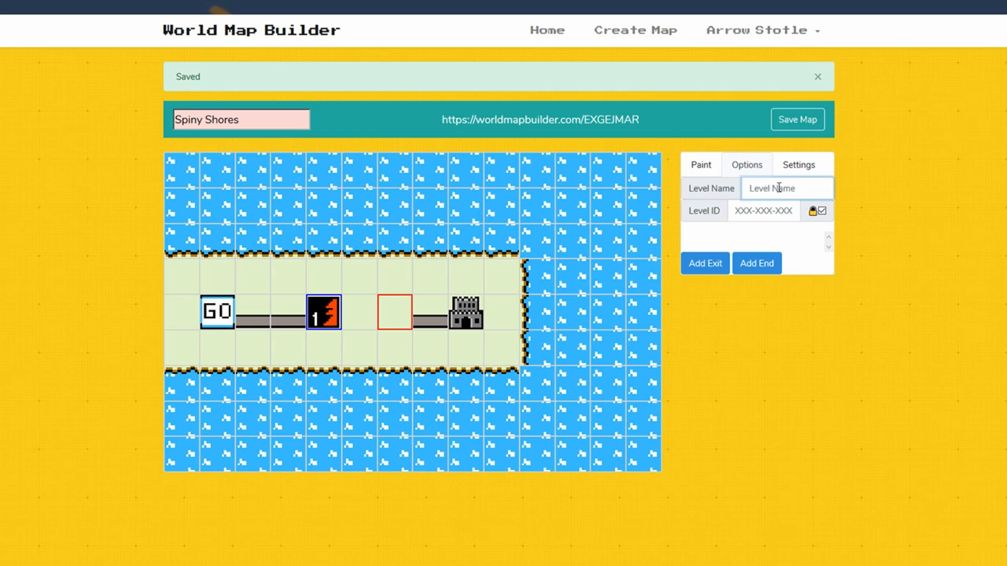
{"action": "type", "text": "Boom Boom Beach"}
{"action": "left_click", "coordinate": [748, 213]}
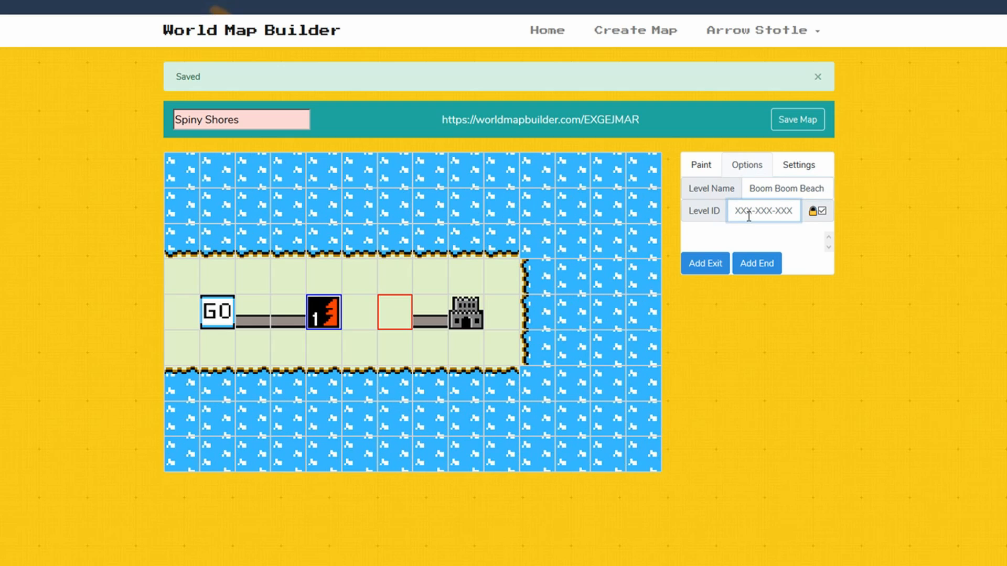
{"action": "type", "text": "222-333-444"}
Add an exit to Boom Boom Beach with a new action and three flowers as its exit code
{"action": "left_click", "coordinate": [708, 270]}
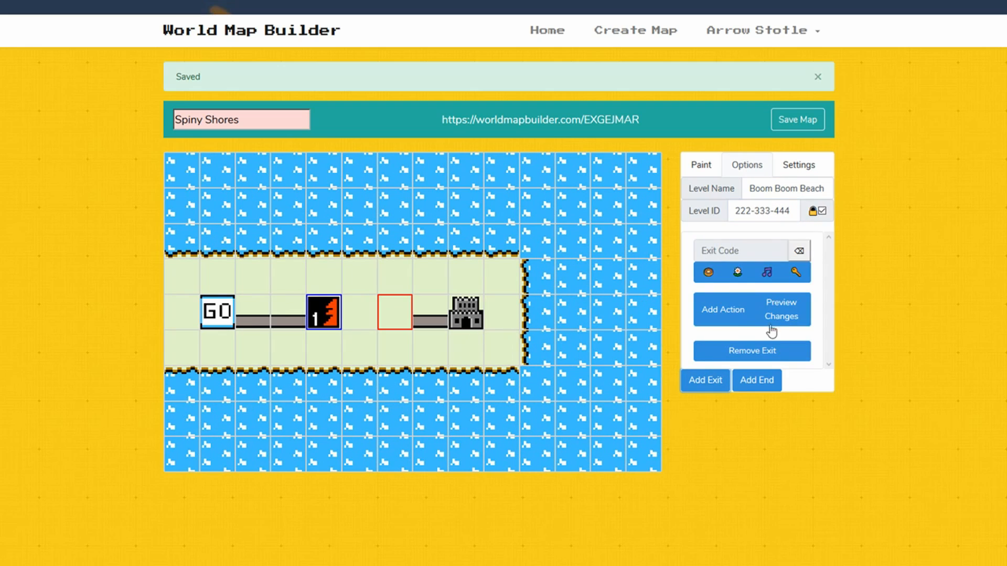
{"action": "left_click", "coordinate": [728, 312]}
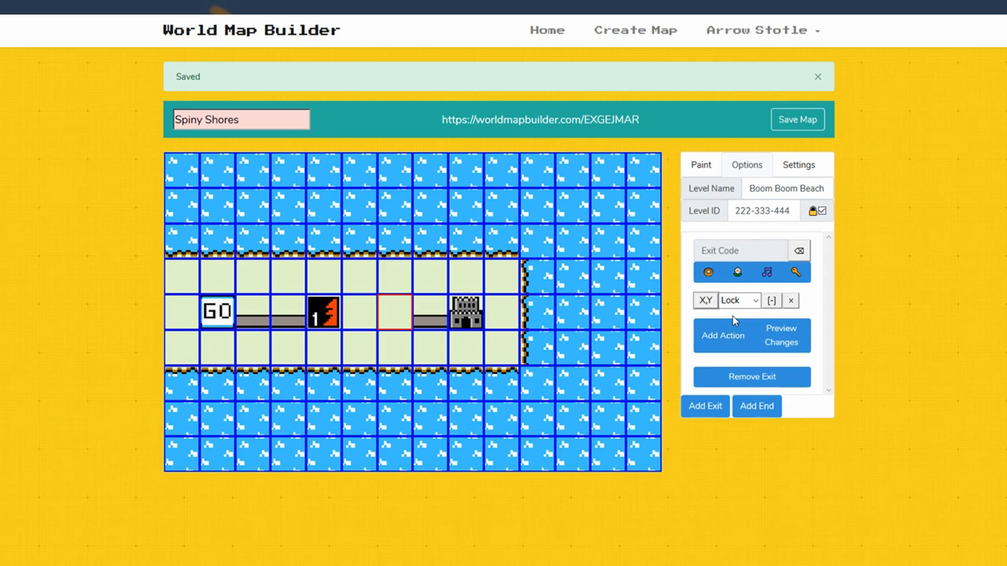
{"action": "left_click", "coordinate": [736, 273]}
{"action": "left_click", "coordinate": [736, 273]}
{"action": "left_click", "coordinate": [736, 273]}
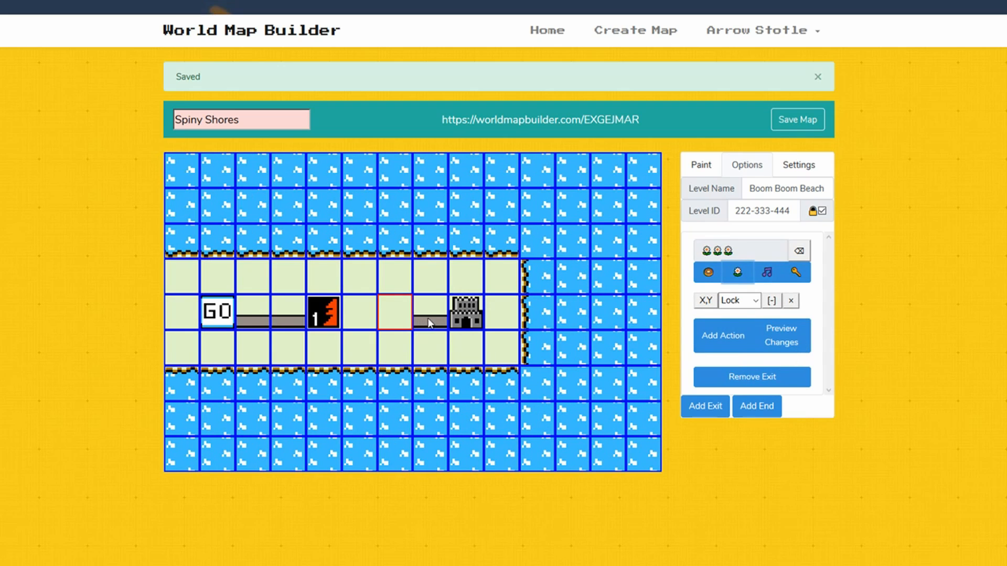
Make the three-flower exit's action an Unlock that targets the road tile just before the castle
{"action": "left_click", "coordinate": [749, 299]}
{"action": "left_click", "coordinate": [746, 319]}
{"action": "left_click", "coordinate": [444, 305]}
{"action": "left_click", "coordinate": [438, 319]}
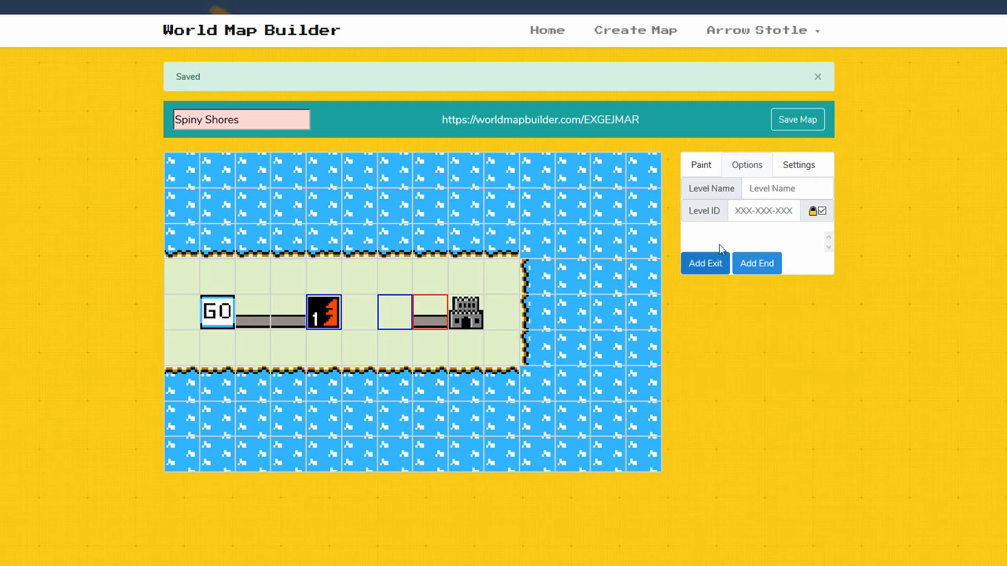
{"action": "left_click", "coordinate": [395, 312]}
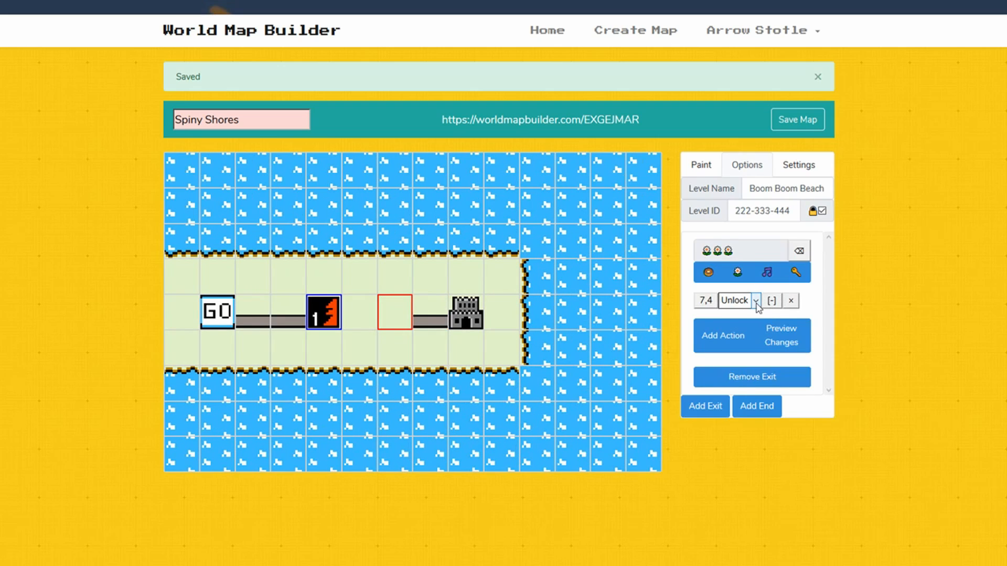
Add an Unlock action targeting the castle tile, and set the Unlock action for tile 7,4 to reveal the horizontal road tile
{"action": "left_click", "coordinate": [735, 341]}
{"action": "left_click", "coordinate": [462, 310]}
{"action": "left_click", "coordinate": [738, 326]}
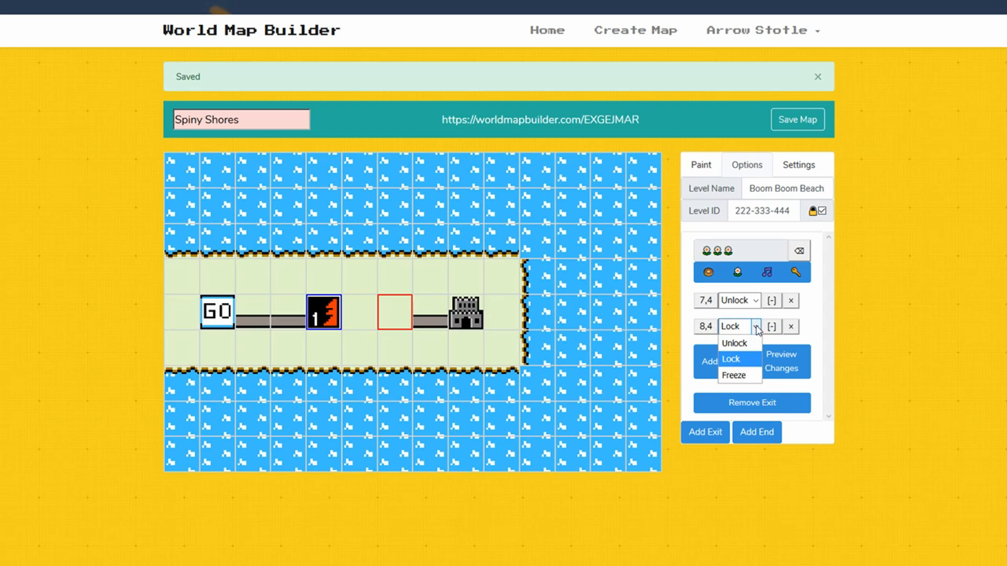
{"action": "left_click", "coordinate": [746, 339]}
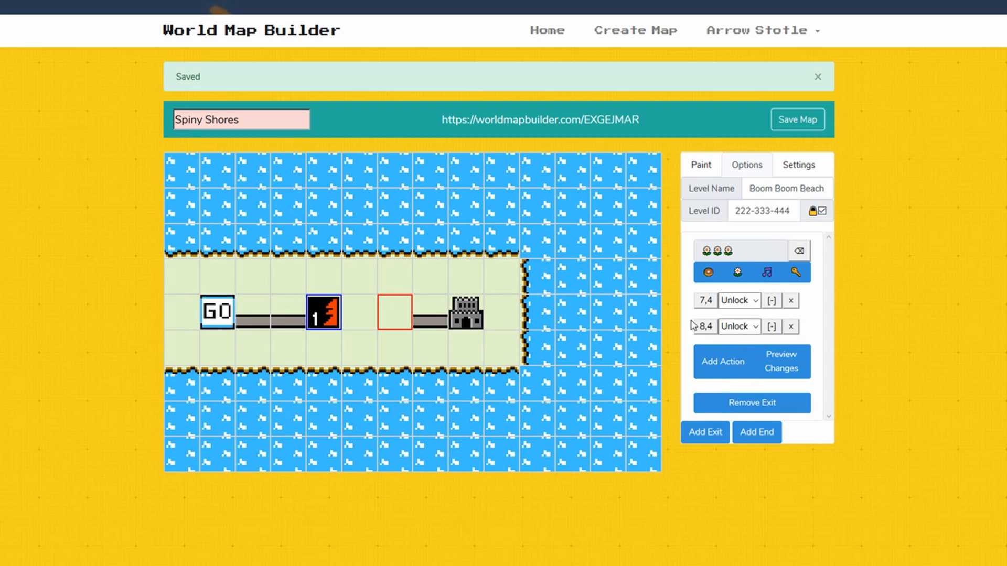
{"action": "left_click", "coordinate": [769, 302]}
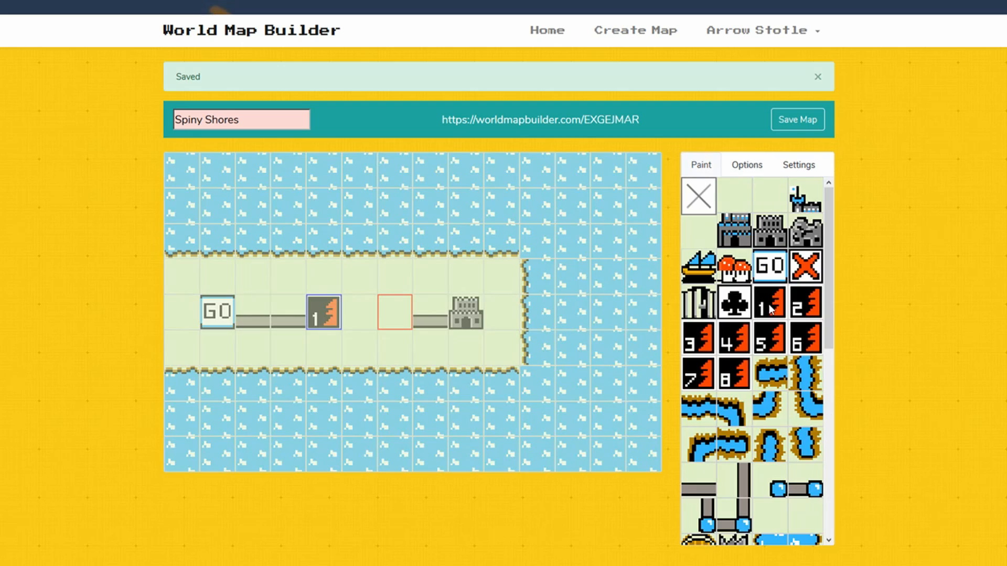
{"action": "left_click", "coordinate": [698, 487]}
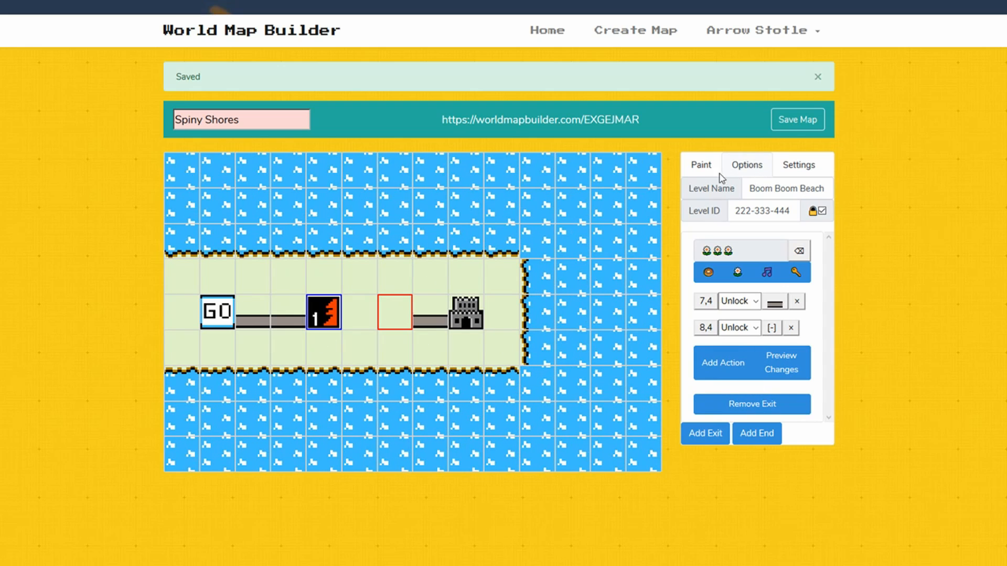
Replace the road tile just before the castle with the blank land tile and save the map
{"action": "left_click", "coordinate": [700, 165]}
{"action": "left_click", "coordinate": [710, 192]}
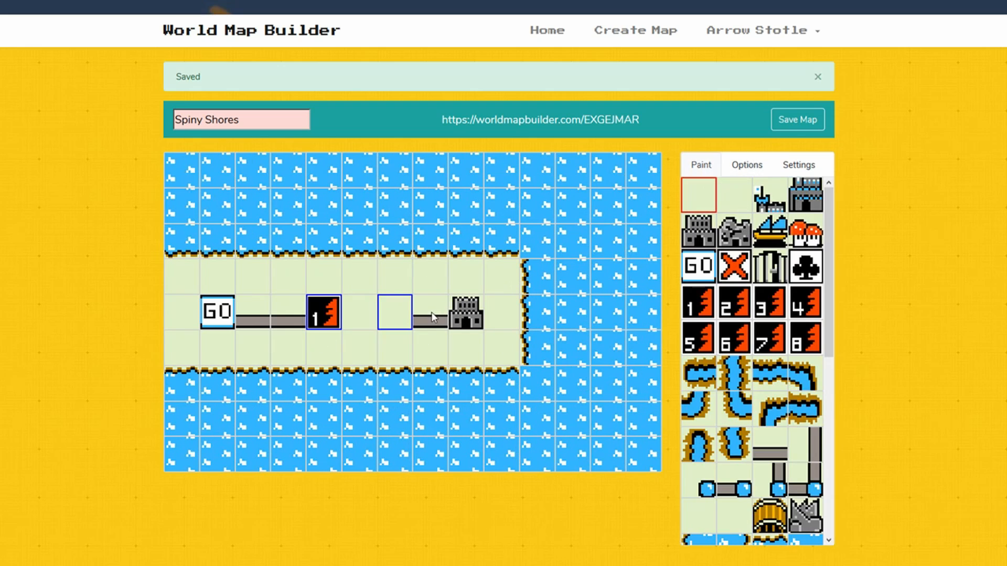
{"action": "left_click", "coordinate": [428, 321]}
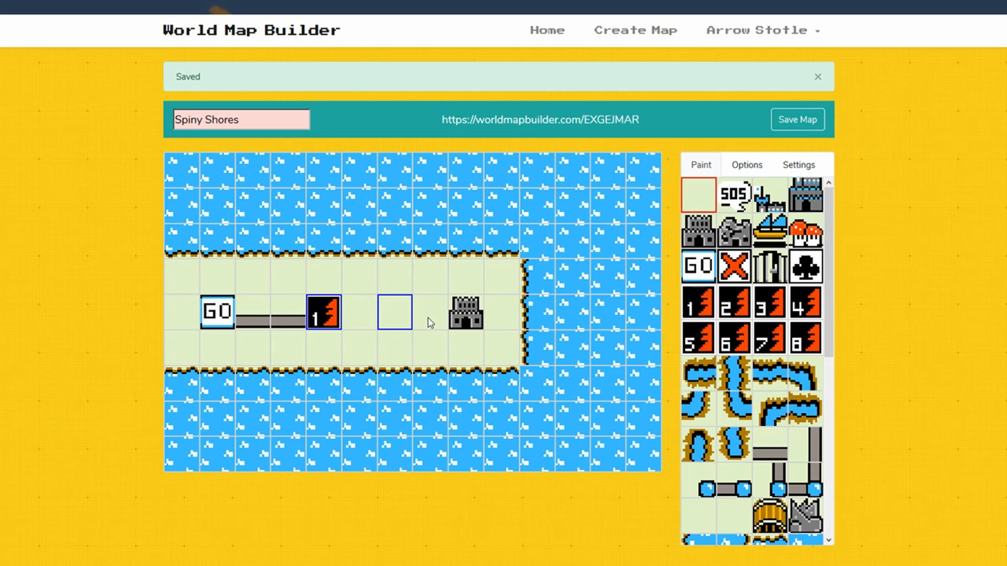
{"action": "left_click", "coordinate": [805, 128]}
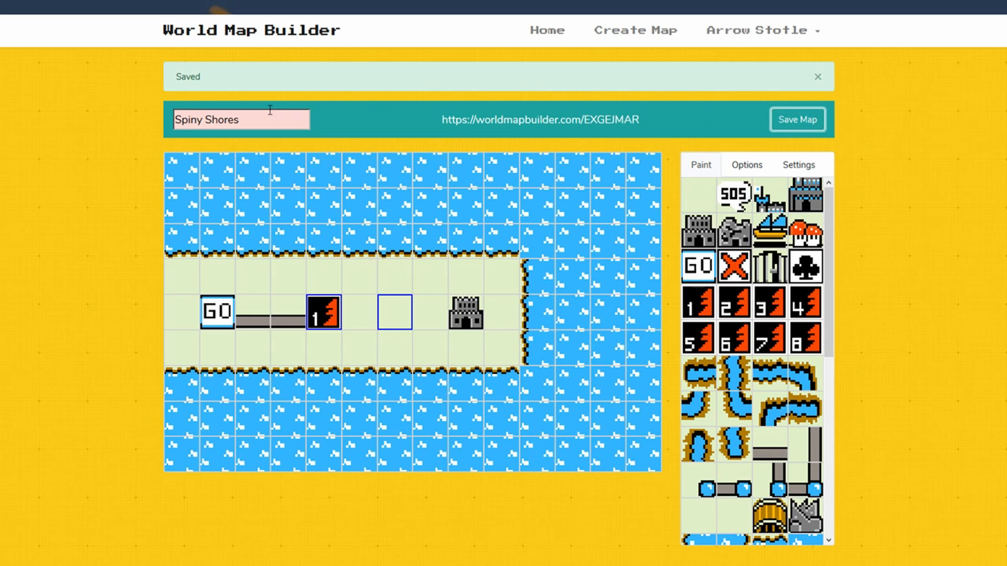
Open the published Spiny Shores map and submit three donuts as the exit code for level 1
{"action": "left_click", "coordinate": [543, 123]}
{"action": "left_click", "coordinate": [352, 306]}
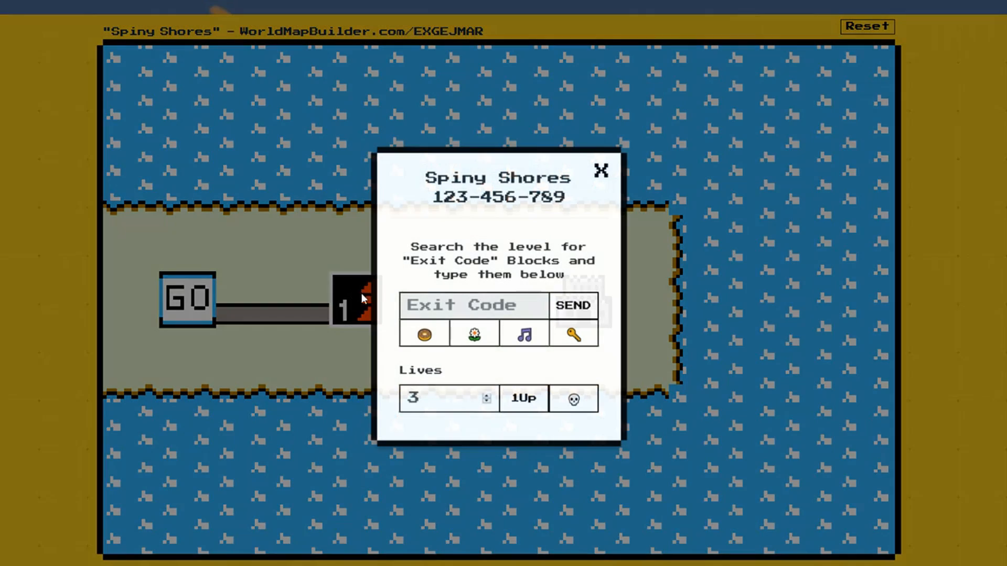
{"action": "left_click", "coordinate": [425, 334]}
{"action": "left_click", "coordinate": [425, 334]}
{"action": "left_click", "coordinate": [425, 334]}
{"action": "left_click", "coordinate": [588, 313]}
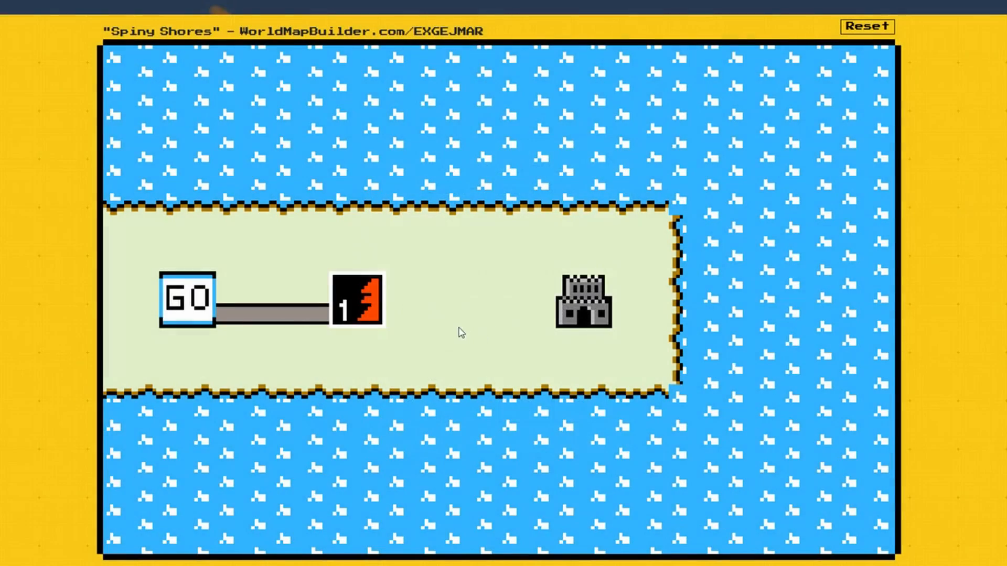
Open level 2, Boom Boom Beach, and submit three flowers as its exit code
{"action": "left_click", "coordinate": [478, 315]}
{"action": "left_click", "coordinate": [479, 337]}
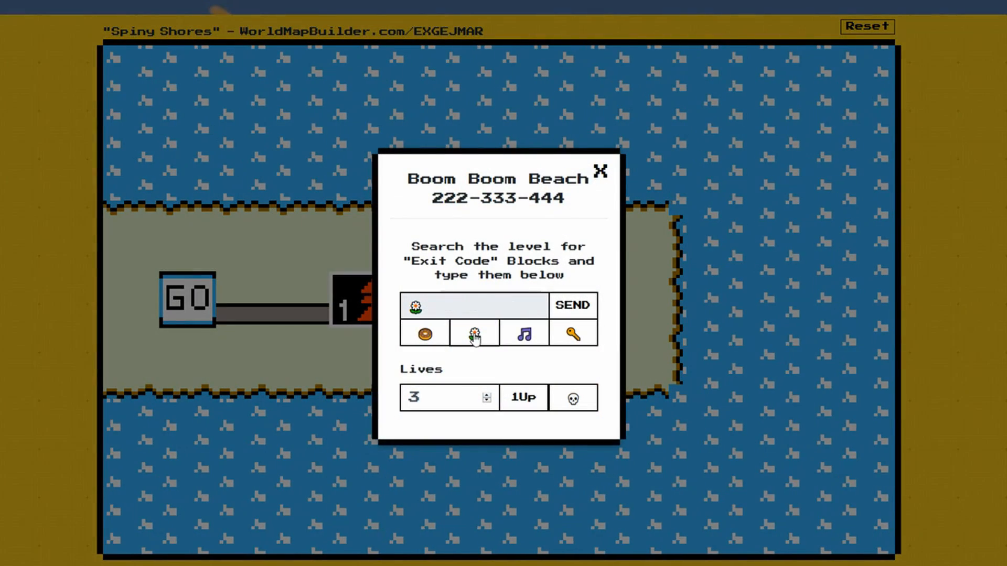
{"action": "left_click", "coordinate": [480, 337]}
{"action": "left_click", "coordinate": [479, 337]}
{"action": "left_click", "coordinate": [574, 308]}
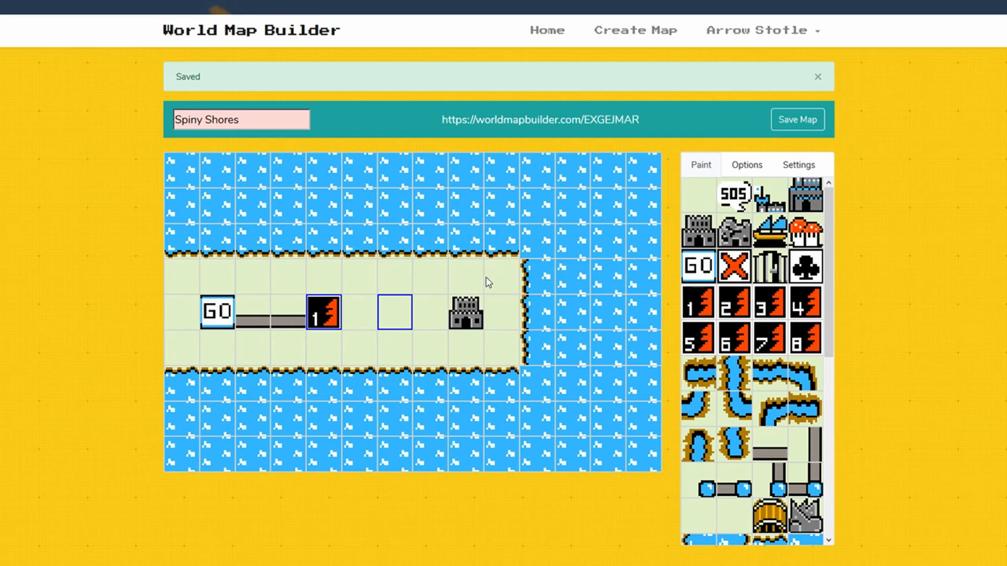
Give the castle tile the level name Pom Pom's Palms and the level ID 333-444-555
{"action": "left_click", "coordinate": [466, 312]}
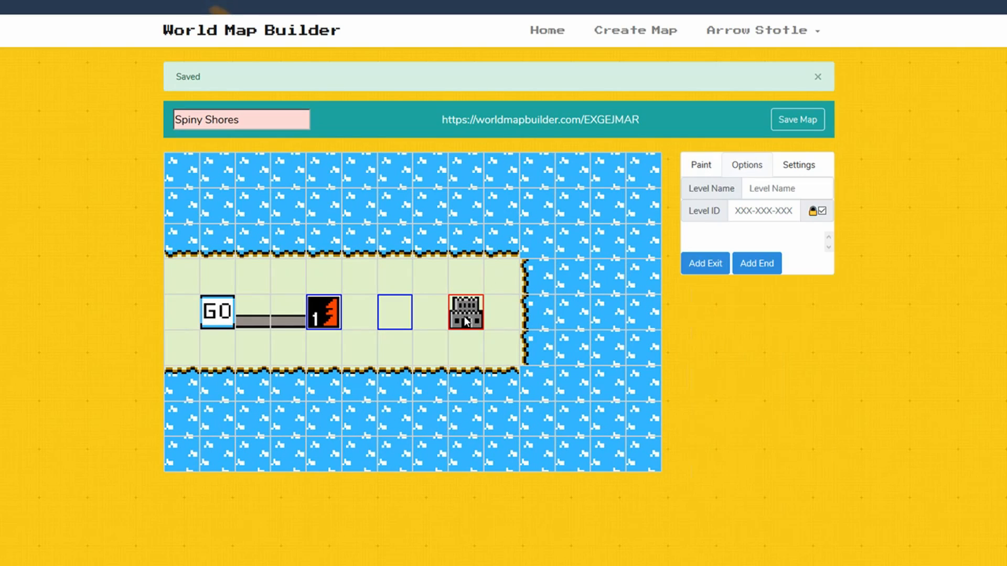
{"action": "left_click", "coordinate": [755, 190]}
{"action": "type", "text": "Pom"}
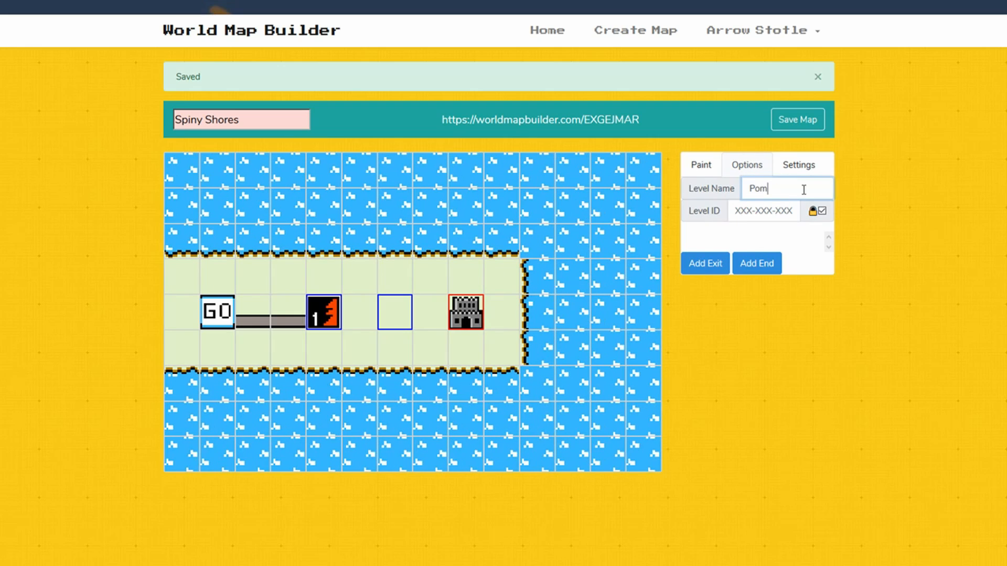
{"action": "type", "text": " Pom's Palms"}
{"action": "left_click", "coordinate": [762, 216]}
{"action": "type", "text": "333-444-555"}
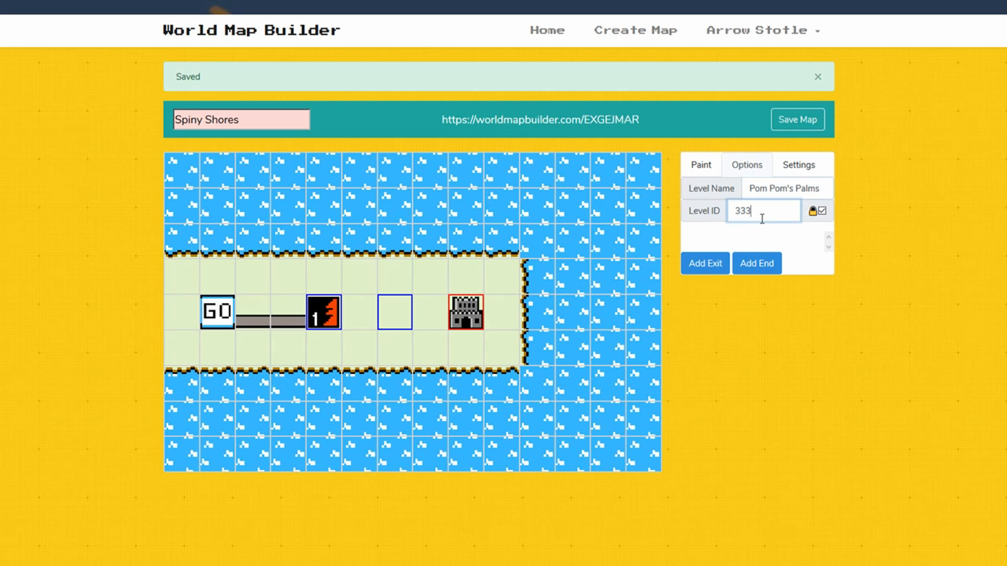
Add an end to the castle with three music notes as its code, the player message "Nice job!" and WMB ID 85960784
{"action": "left_click", "coordinate": [769, 265]}
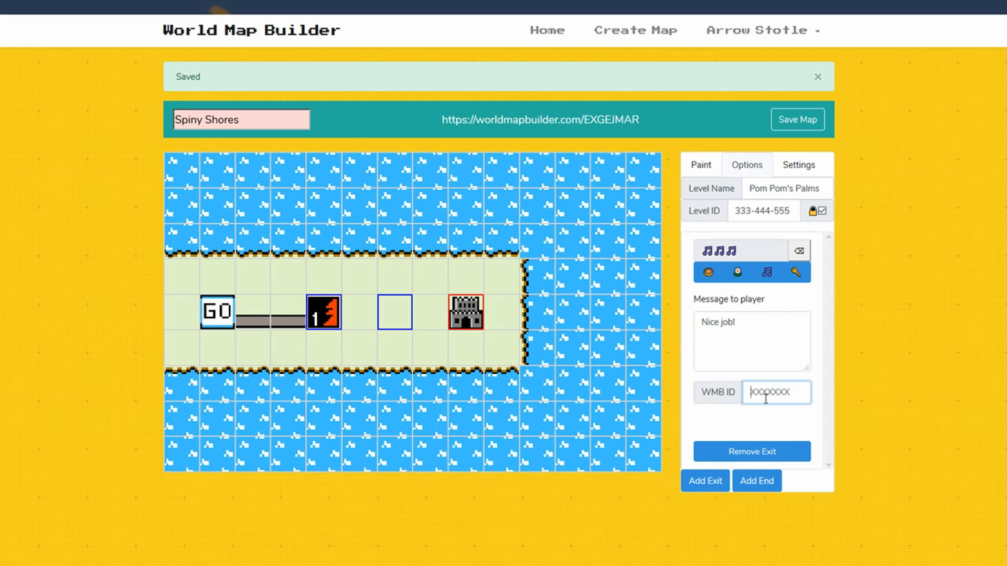
{"action": "type", "text": "85960784"}
Paint an SOS bubble on the tile directly above the castle, clear the misplaced one beside it, and save the map
{"action": "left_click", "coordinate": [695, 165]}
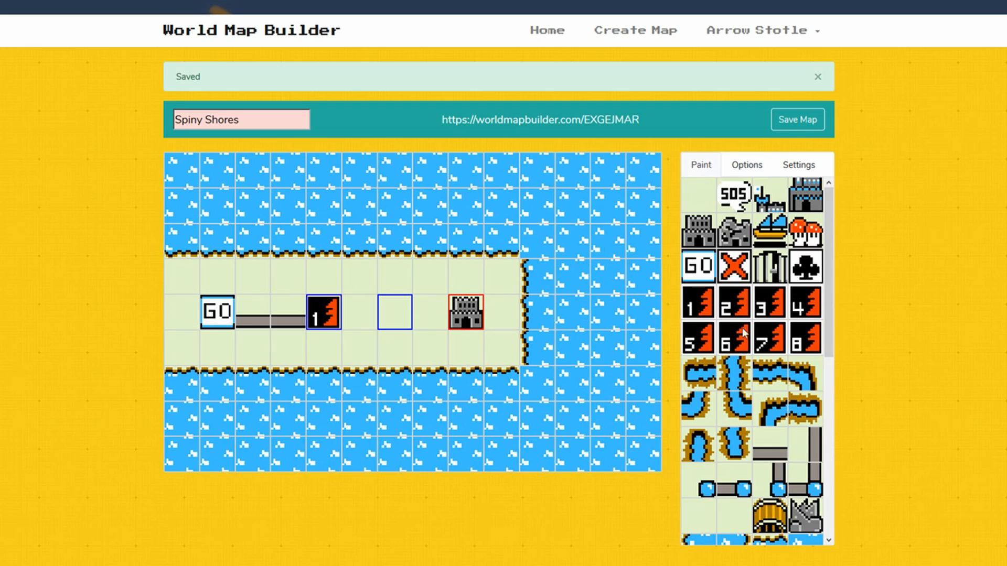
{"action": "left_click", "coordinate": [734, 195]}
{"action": "left_click", "coordinate": [440, 277]}
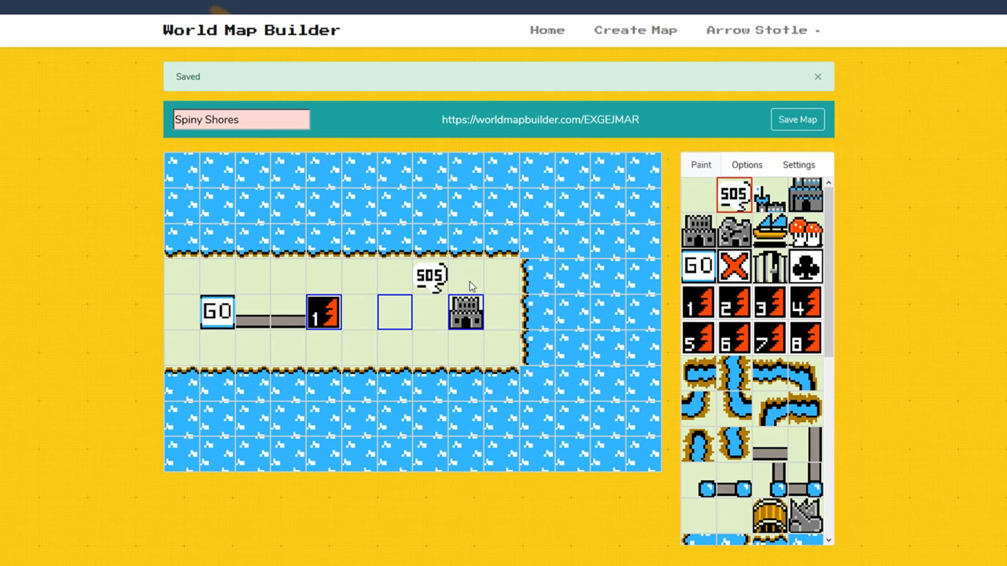
{"action": "left_click", "coordinate": [465, 277]}
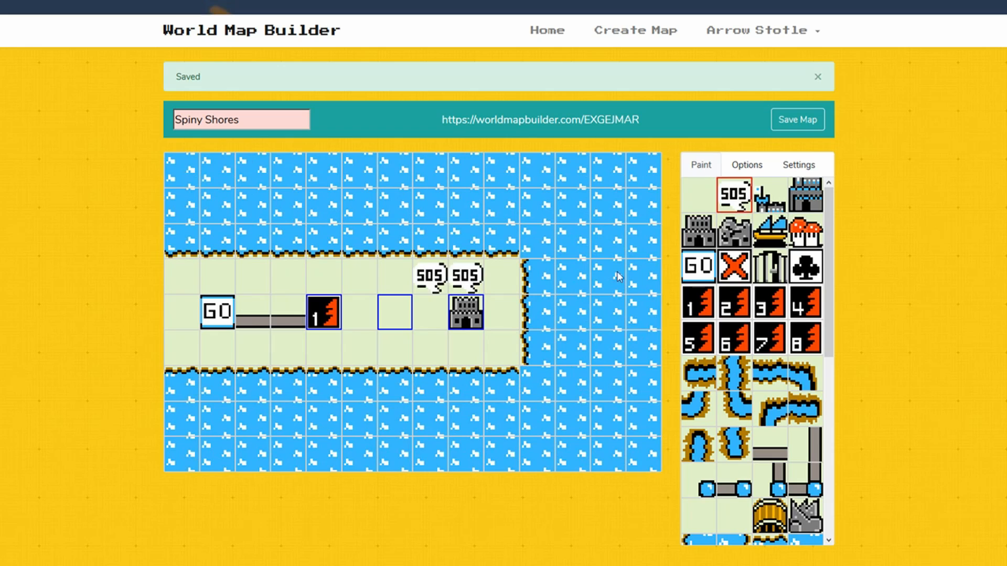
{"action": "left_click", "coordinate": [698, 195]}
{"action": "left_click", "coordinate": [430, 276]}
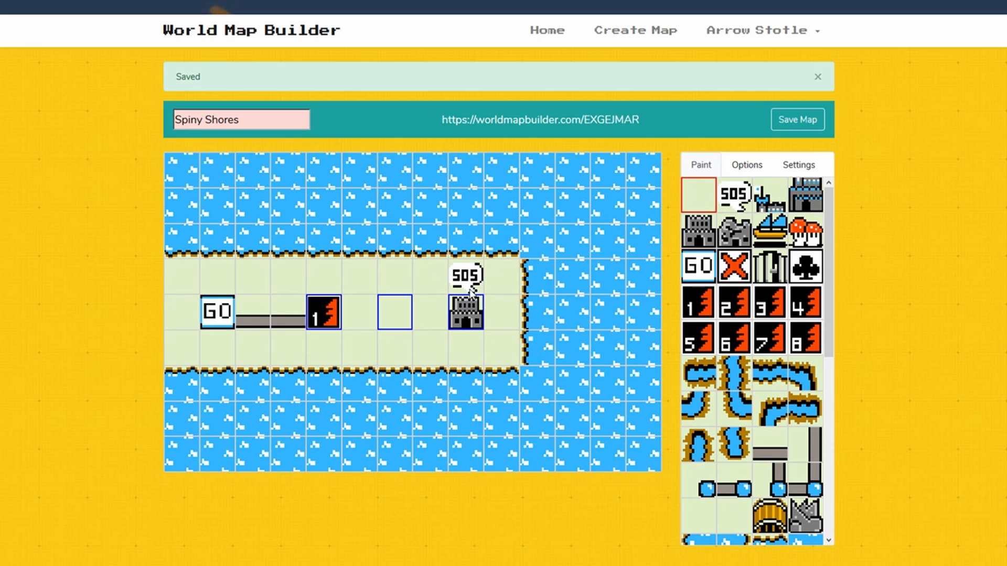
{"action": "left_click", "coordinate": [797, 120]}
Reopen the published map and submit three donuts for level 1 and three flowers for Boom Boom Beach
{"action": "left_click", "coordinate": [497, 120]}
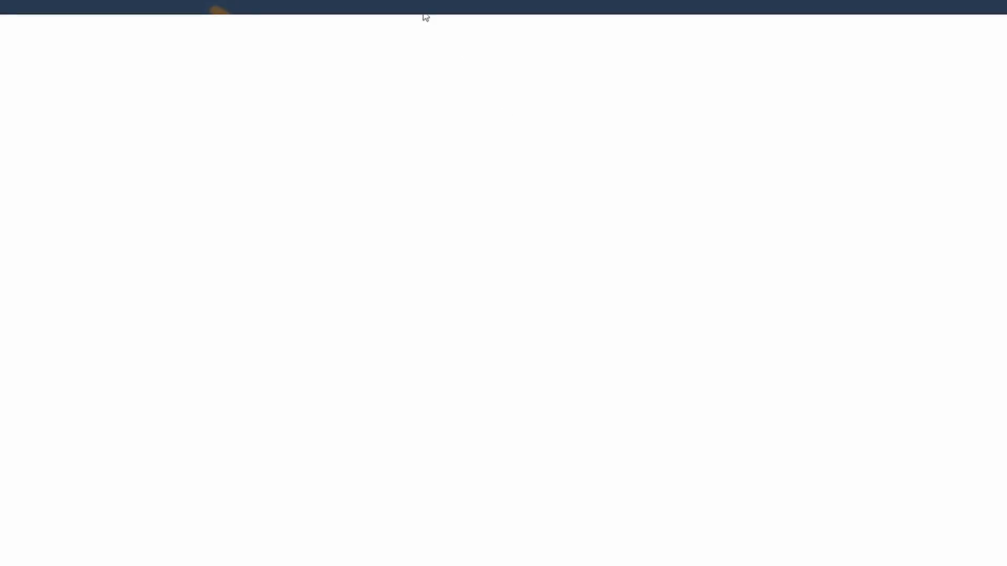
{"action": "left_click", "coordinate": [378, 321]}
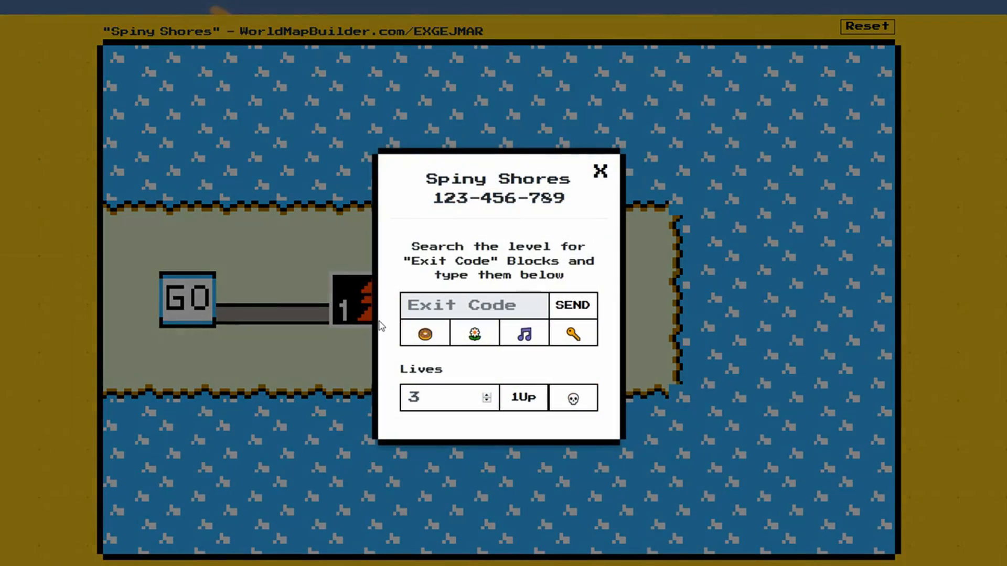
{"action": "double_click", "coordinate": [426, 336]}
{"action": "left_click", "coordinate": [426, 335]}
{"action": "left_click", "coordinate": [574, 305]}
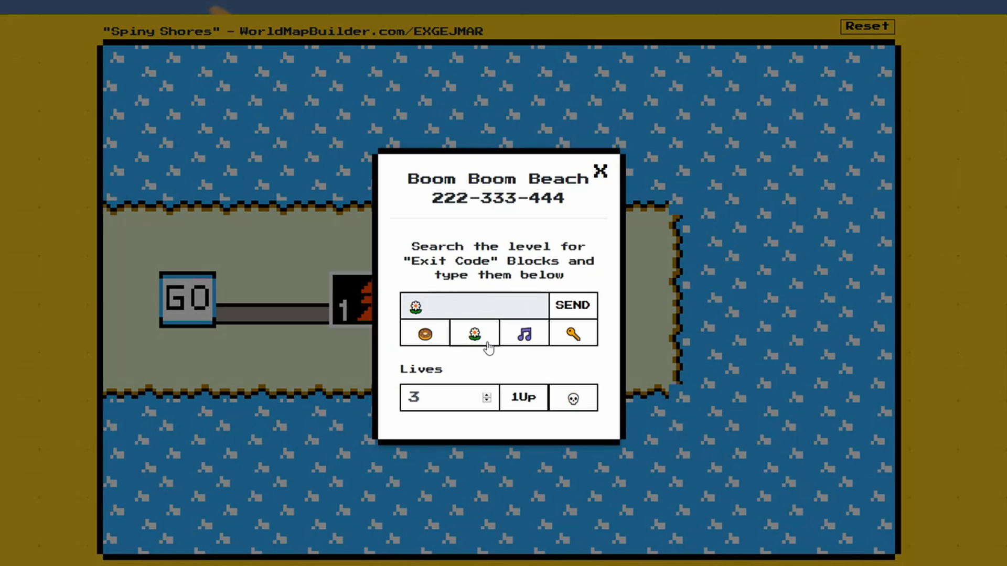
{"action": "left_click", "coordinate": [586, 317]}
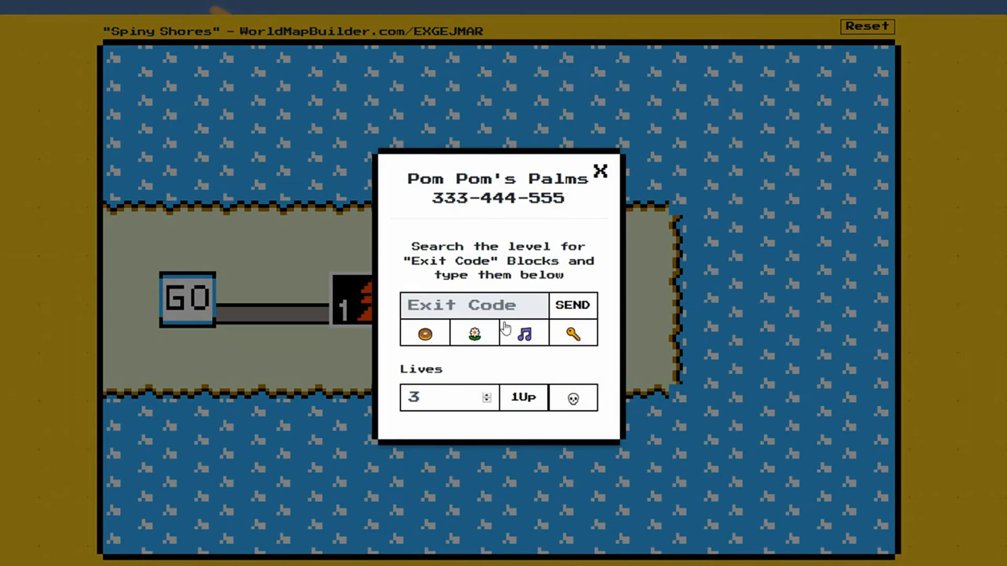
Submit three music notes as the exit code for Pom Pom's Palms and close the end message
{"action": "left_click", "coordinate": [525, 334]}
{"action": "left_click", "coordinate": [524, 334]}
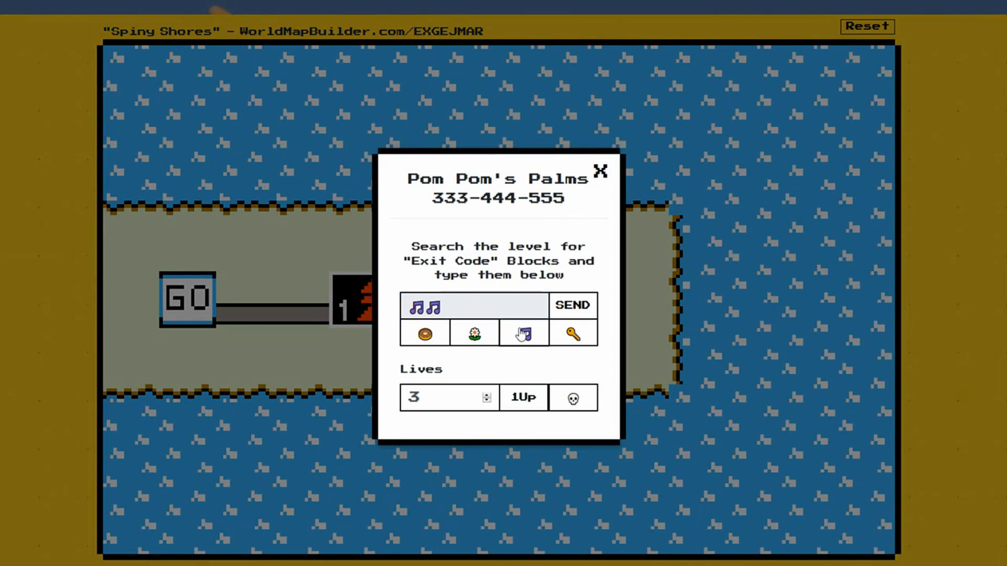
{"action": "left_click", "coordinate": [525, 334]}
{"action": "left_click", "coordinate": [563, 313]}
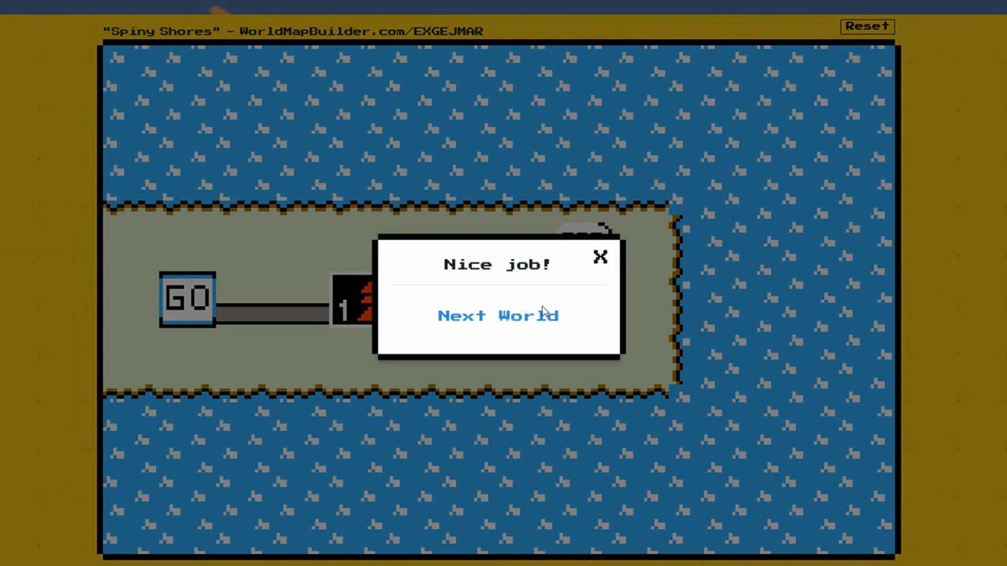
{"action": "left_click", "coordinate": [601, 262]}
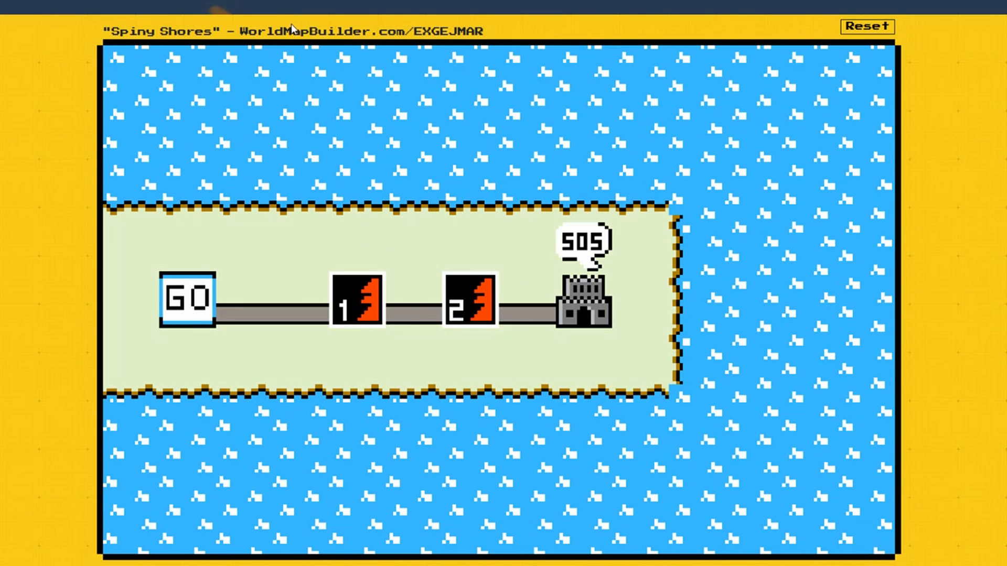